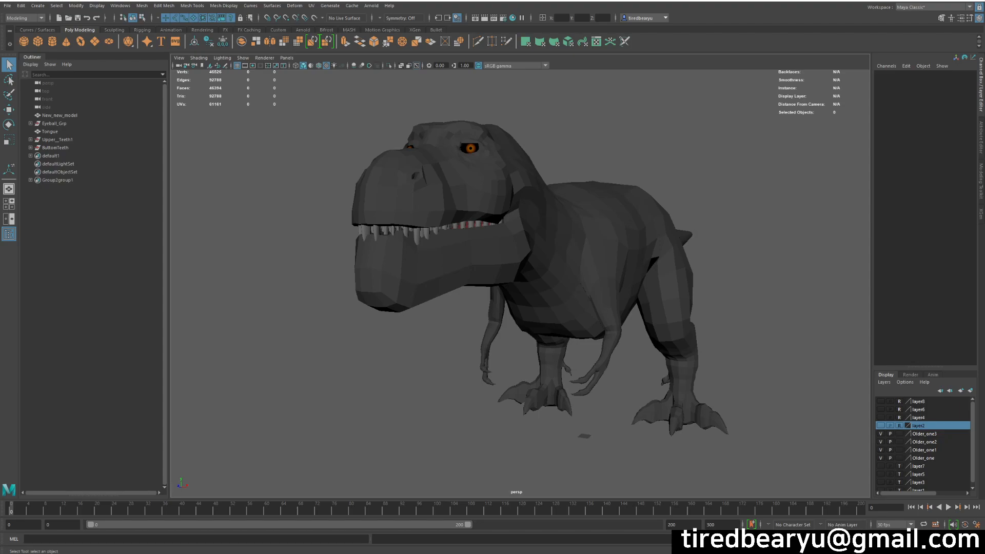
Select the vertices beside and below the T-rex's left eye on New_new_model and activate the Move tool.
{"action": "left_click", "coordinate": [462, 264]}
{"action": "left_click_drag", "start_coordinate": [462, 263], "coordinate": [487, 234], "text": "alt"}
{"action": "middle_click_drag", "start_coordinate": [487, 233], "coordinate": [538, 244], "text": "alt"}
{"action": "right_click_drag", "start_coordinate": [538, 244], "coordinate": [686, 318], "text": "alt"}
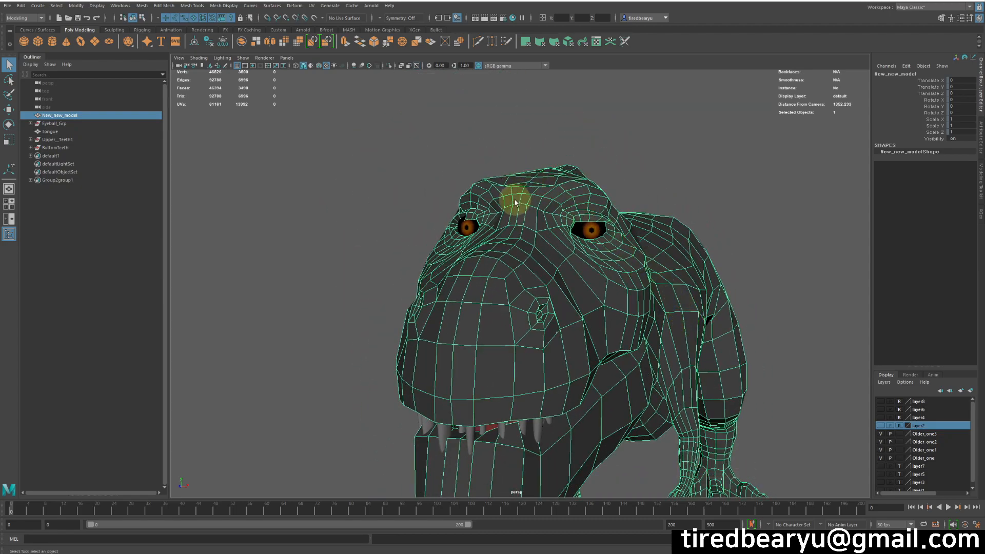
{"action": "right_click_drag", "start_coordinate": [499, 195], "coordinate": [598, 193], "text": "alt"}
{"action": "left_click_drag", "start_coordinate": [582, 204], "coordinate": [629, 252]}
{"action": "left_click_drag", "start_coordinate": [636, 254], "coordinate": [718, 287], "text": "alt"}
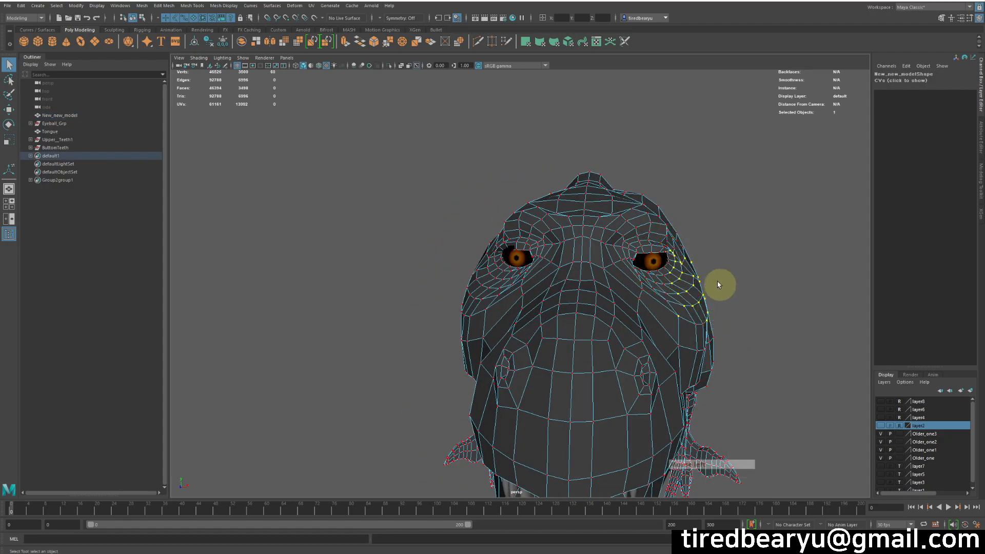
{"action": "key", "text": "w"}
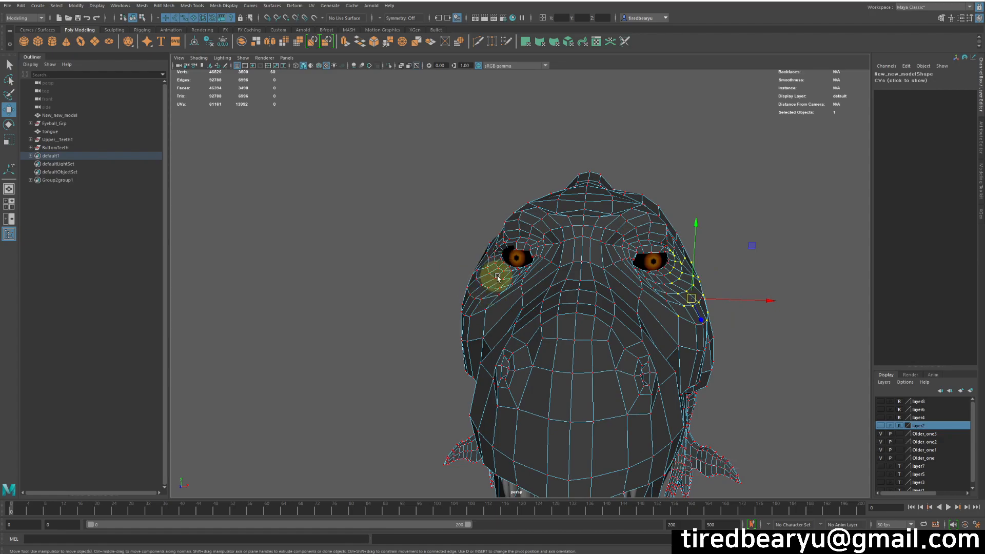
Try Object X symmetry on the selected eye vertices, then switch symmetry off.
{"action": "right_click_drag", "start_coordinate": [535, 278], "coordinate": [664, 282], "text": "alt"}
{"action": "middle_click_drag", "start_coordinate": [671, 281], "coordinate": [651, 283], "text": "alt"}
{"action": "right_click_drag", "start_coordinate": [651, 282], "coordinate": [623, 280], "text": "alt"}
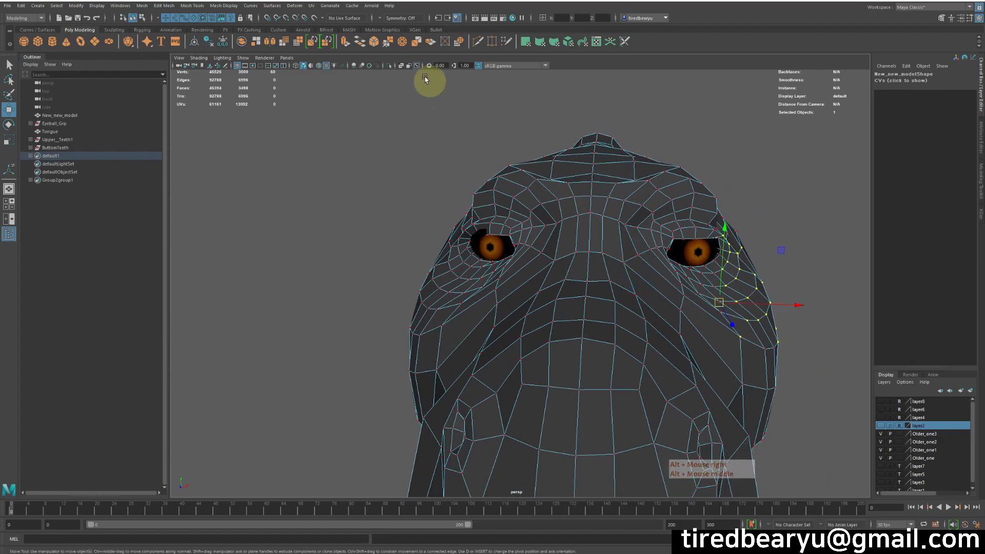
{"action": "left_click", "coordinate": [381, 20]}
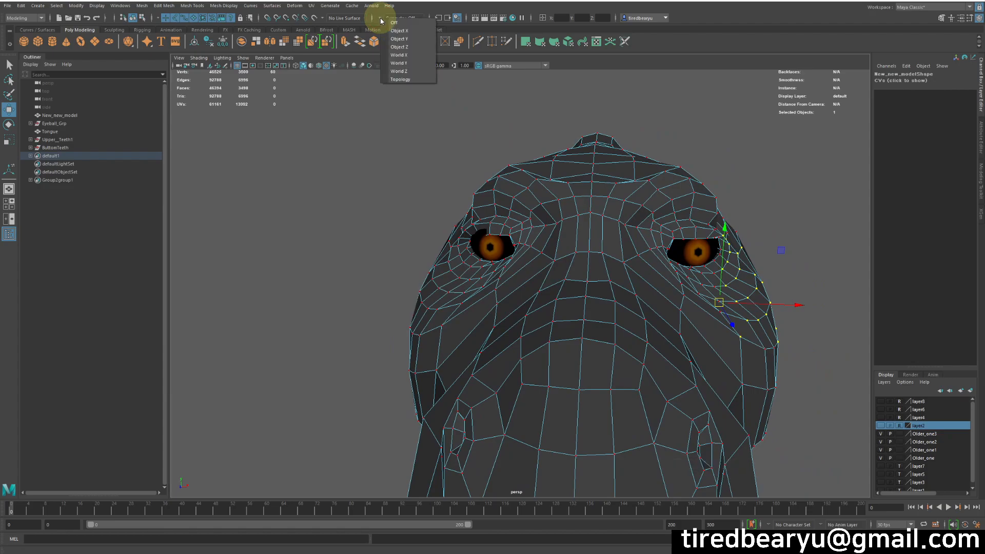
{"action": "left_click", "coordinate": [651, 169]}
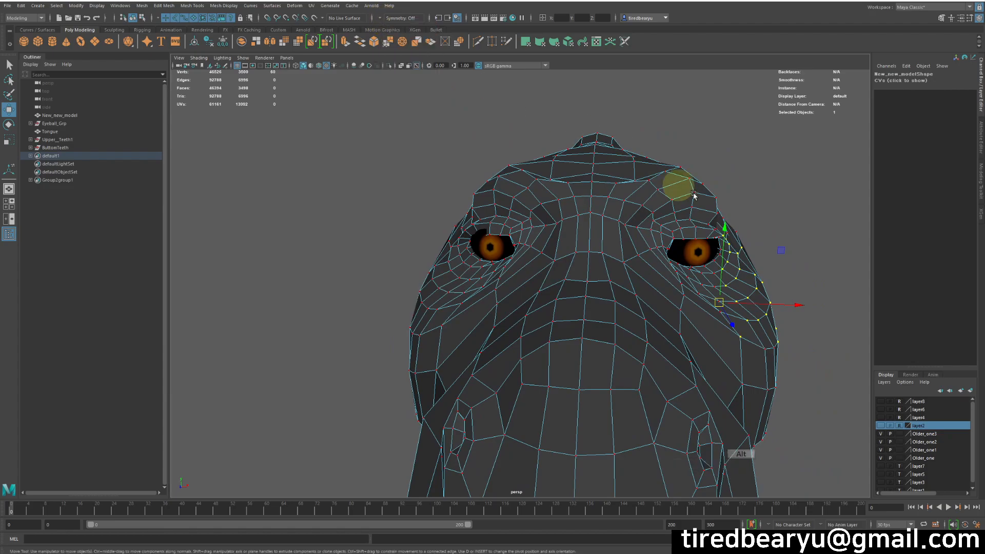
{"action": "scroll", "coordinate": [650, 169], "scroll_direction": "down", "scroll_amount": 5}
{"action": "middle_click_drag", "start_coordinate": [448, 202], "coordinate": [466, 268], "text": "alt"}
{"action": "left_click_drag", "start_coordinate": [583, 262], "coordinate": [672, 295], "text": "alt"}
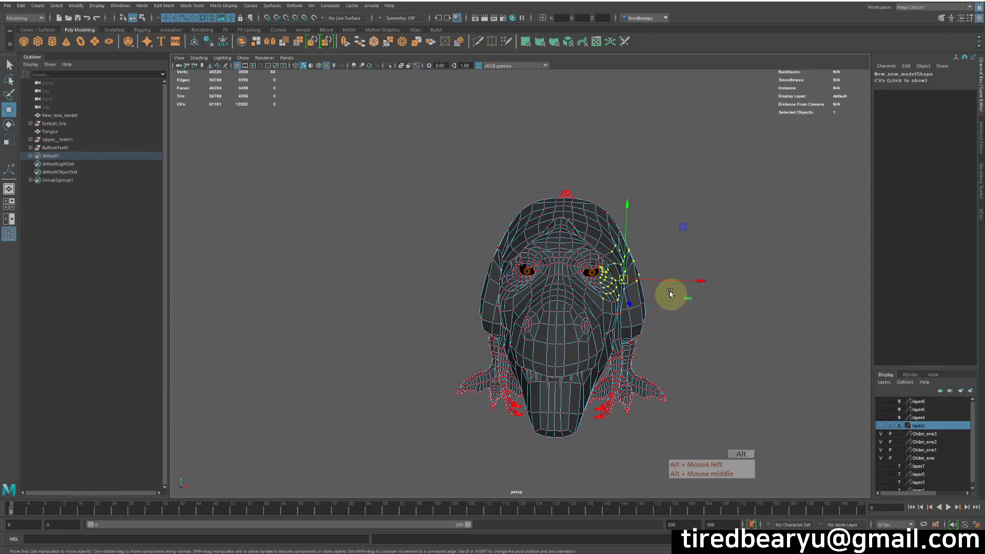
{"action": "left_click", "coordinate": [380, 18]}
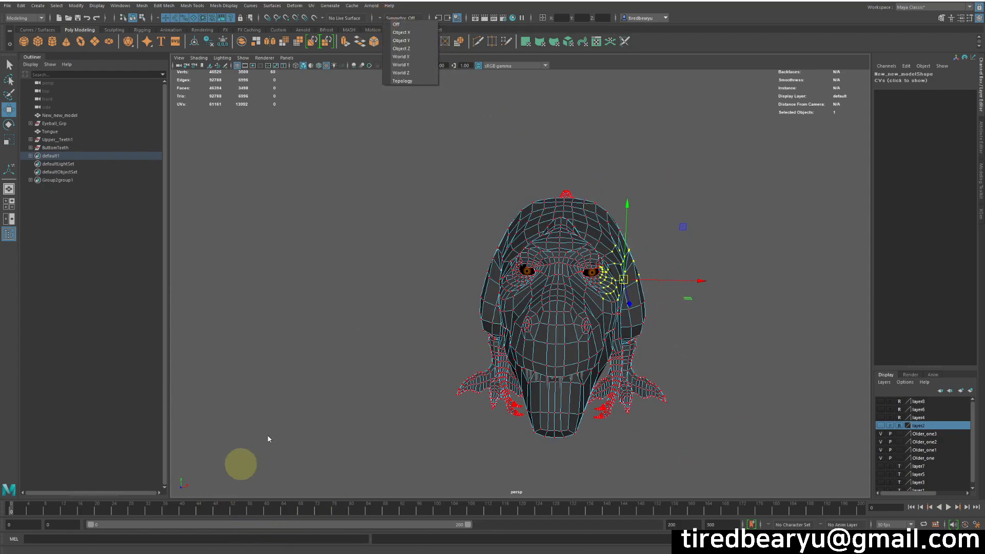
{"action": "left_click", "coordinate": [401, 32]}
{"action": "right_click_drag", "start_coordinate": [424, 93], "coordinate": [466, 81], "text": "alt"}
{"action": "left_click", "coordinate": [381, 18]}
{"action": "left_click", "coordinate": [390, 25]}
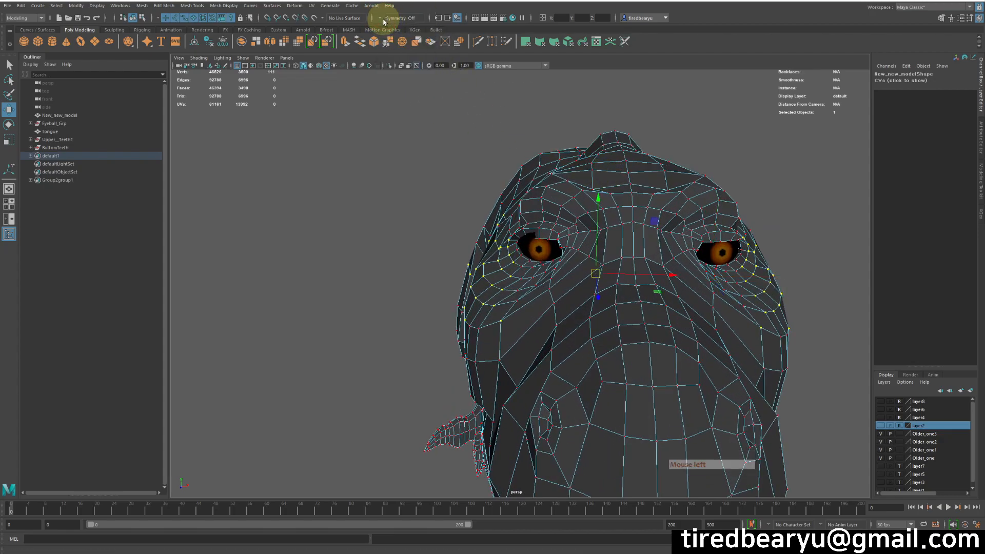
Set symmetry to World X and select the edge loop around the eye socket on both sides of the head.
{"action": "left_click", "coordinate": [384, 18]}
{"action": "left_click", "coordinate": [406, 56]}
{"action": "scroll", "coordinate": [611, 213], "scroll_direction": "down", "scroll_amount": 5}
{"action": "left_click_drag", "start_coordinate": [611, 213], "coordinate": [615, 279], "text": "alt"}
{"action": "scroll", "coordinate": [615, 279], "scroll_direction": "up", "scroll_amount": 3}
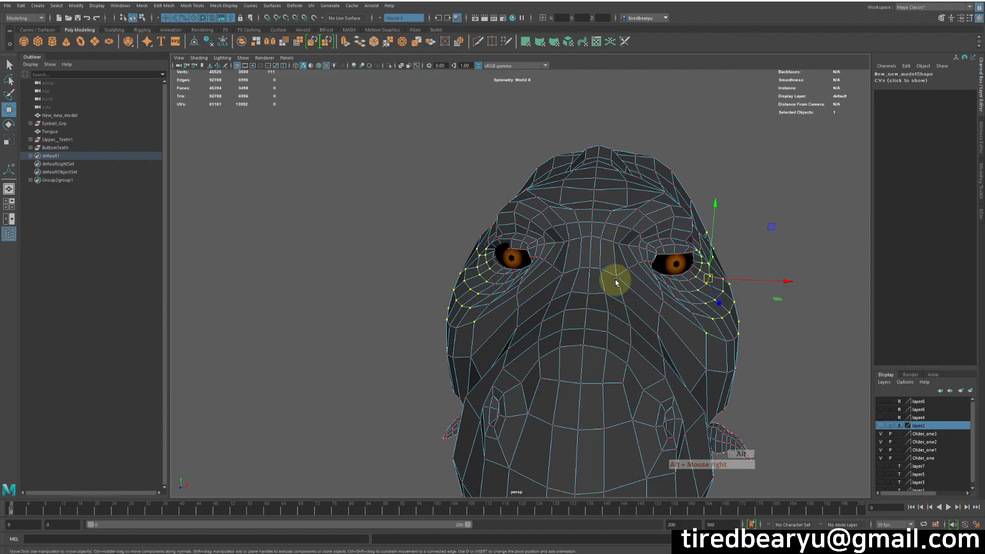
{"action": "right_click_drag", "start_coordinate": [561, 186], "coordinate": [556, 165]}
{"action": "left_click_drag", "start_coordinate": [556, 165], "coordinate": [688, 263], "text": "alt"}
{"action": "left_click", "coordinate": [681, 258]}
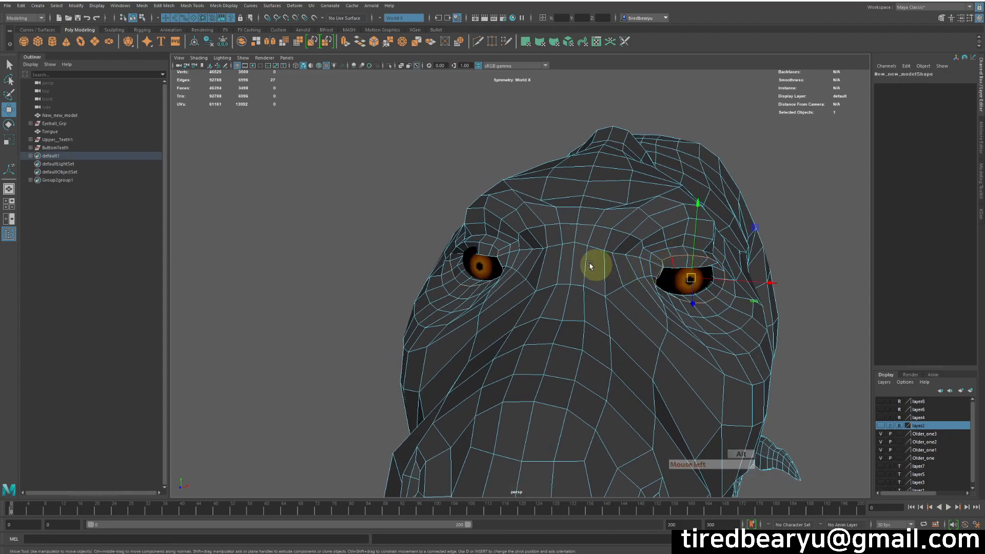
{"action": "left_click_drag", "start_coordinate": [528, 251], "coordinate": [685, 257], "text": "alt"}
{"action": "middle_click_drag", "start_coordinate": [614, 302], "coordinate": [637, 270], "text": "alt"}
{"action": "mouse_move", "coordinate": [638, 271]}
{"action": "left_mouse_down", "text": "alt"}
{"action": "mouse_move", "coordinate": [650, 267]}
{"action": "mouse_move", "coordinate": [639, 283]}
{"action": "left_mouse_up", "text": "alt"}
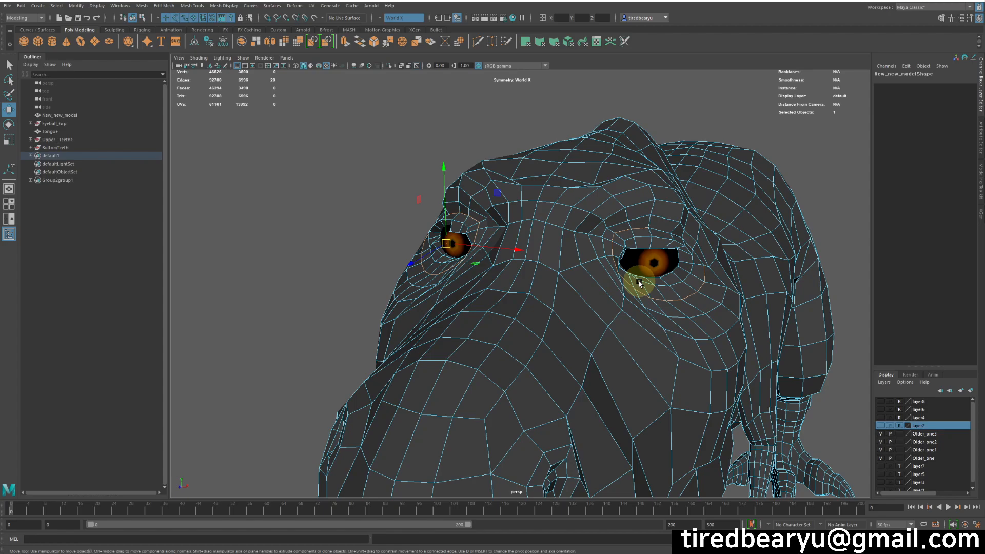
Examine the selected eye-socket edges in the side view, displayed as wireframe.
{"action": "key", "text": "space"}
{"action": "middle_click_drag", "start_coordinate": [677, 367], "coordinate": [692, 374], "text": "alt"}
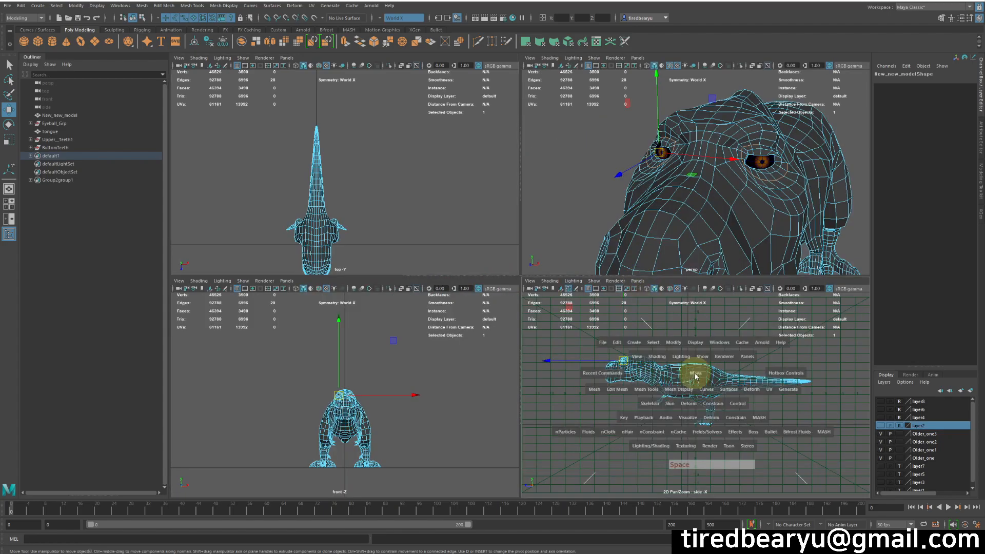
{"action": "key", "text": "space"}
{"action": "middle_click_drag", "start_coordinate": [605, 334], "coordinate": [480, 211], "text": "alt"}
{"action": "right_click_drag", "start_coordinate": [480, 210], "coordinate": [860, 334], "text": "alt"}
{"action": "key", "text": "4"}
{"action": "middle_click_drag", "start_coordinate": [597, 297], "coordinate": [588, 205], "text": "alt"}
{"action": "right_click_drag", "start_coordinate": [559, 230], "coordinate": [649, 240], "text": "alt"}
{"action": "middle_click_drag", "start_coordinate": [646, 240], "coordinate": [643, 430], "text": "alt"}
{"action": "right_click_drag", "start_coordinate": [636, 297], "coordinate": [614, 246], "text": "alt"}
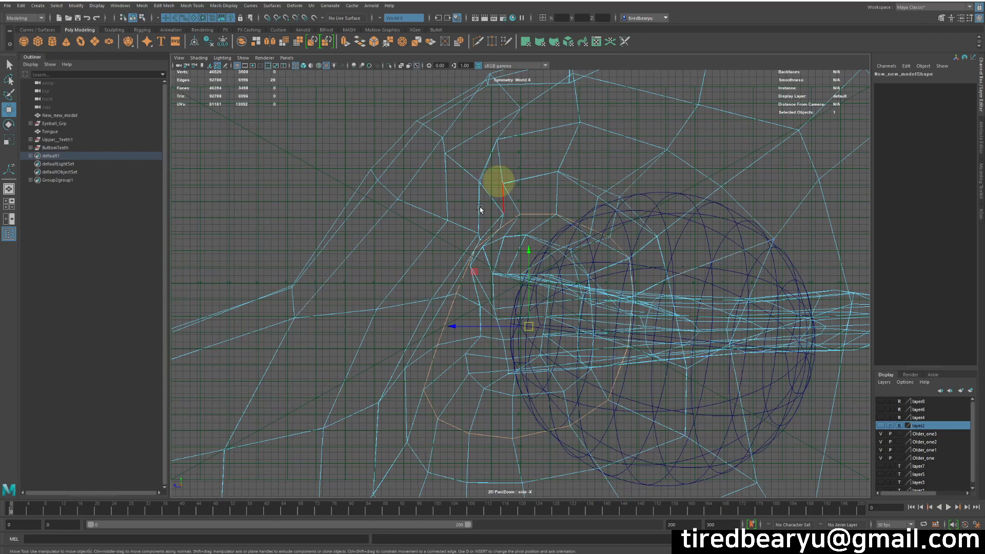
{"action": "right_click_drag", "start_coordinate": [701, 195], "coordinate": [600, 165], "text": "alt"}
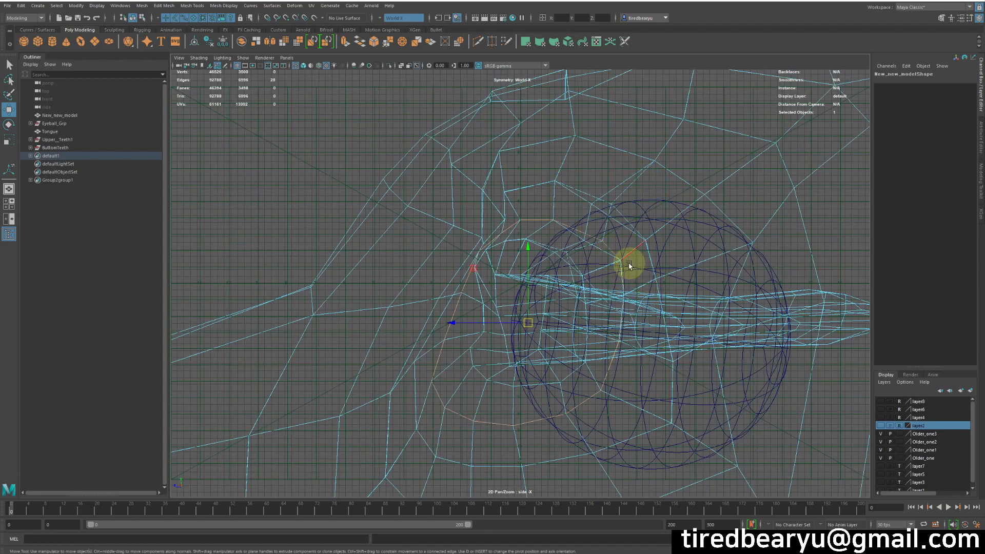
Compare closely how the mirrored vertices near the eye line up in the side view, and return to the perspective view.
{"action": "mouse_move", "coordinate": [517, 235]}
{"action": "right_mouse_down", "text": "alt"}
{"action": "mouse_move", "coordinate": [564, 267]}
{"action": "mouse_move", "coordinate": [617, 279]}
{"action": "right_mouse_up", "text": "alt"}
{"action": "mouse_move", "coordinate": [385, 286]}
{"action": "left_mouse_down", "text": "ctrl+alt"}
{"action": "mouse_move", "coordinate": [409, 318]}
{"action": "mouse_move", "coordinate": [490, 350]}
{"action": "left_mouse_up", "text": "ctrl+alt"}
{"action": "middle_click_drag", "start_coordinate": [490, 349], "coordinate": [502, 455], "text": "alt"}
{"action": "left_click_drag", "start_coordinate": [491, 324], "coordinate": [738, 512], "text": "ctrl+alt"}
{"action": "middle_click_drag", "start_coordinate": [536, 365], "coordinate": [666, 420], "text": "alt"}
{"action": "left_click_drag", "start_coordinate": [489, 310], "coordinate": [650, 453], "text": "ctrl+alt"}
{"action": "right_click_drag", "start_coordinate": [472, 239], "coordinate": [441, 185], "text": "alt"}
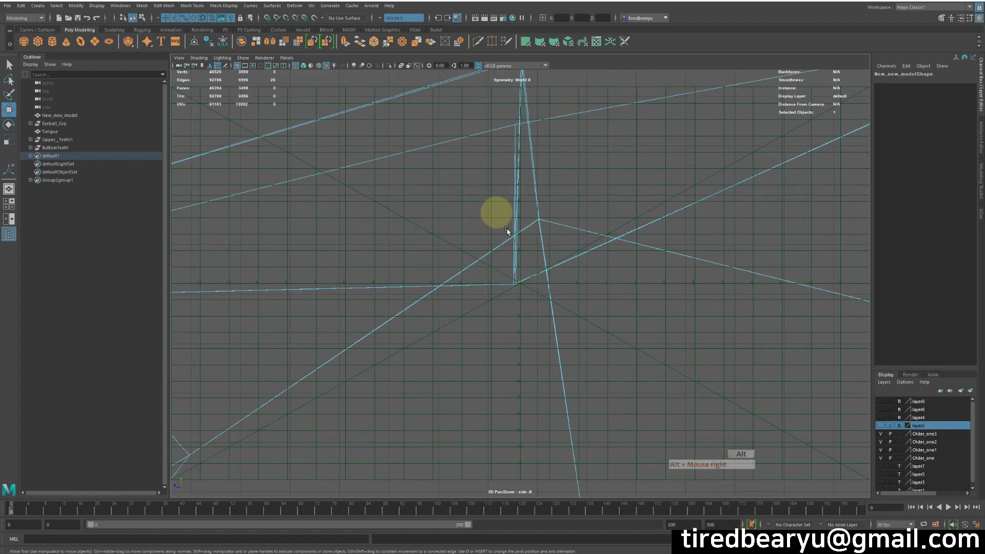
{"action": "middle_click_drag", "start_coordinate": [504, 219], "coordinate": [534, 378], "text": "alt"}
{"action": "key", "text": "space"}
{"action": "key", "text": "space"}
{"action": "left_click_drag", "start_coordinate": [675, 191], "coordinate": [631, 220], "text": "alt"}
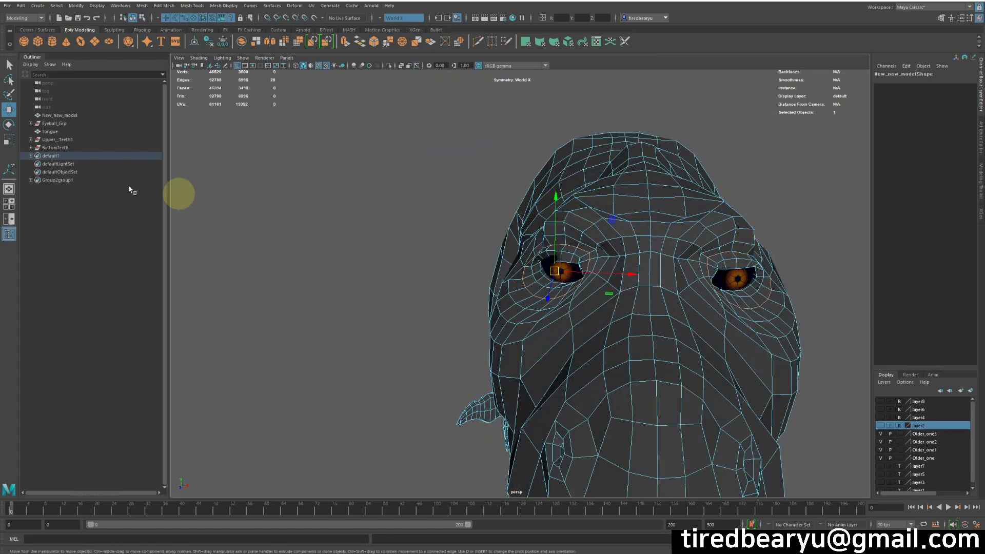
Raise the symmetry tolerance in the Move tool settings to 0.2, then to 0.4.
{"action": "double_click", "coordinate": [9, 110]}
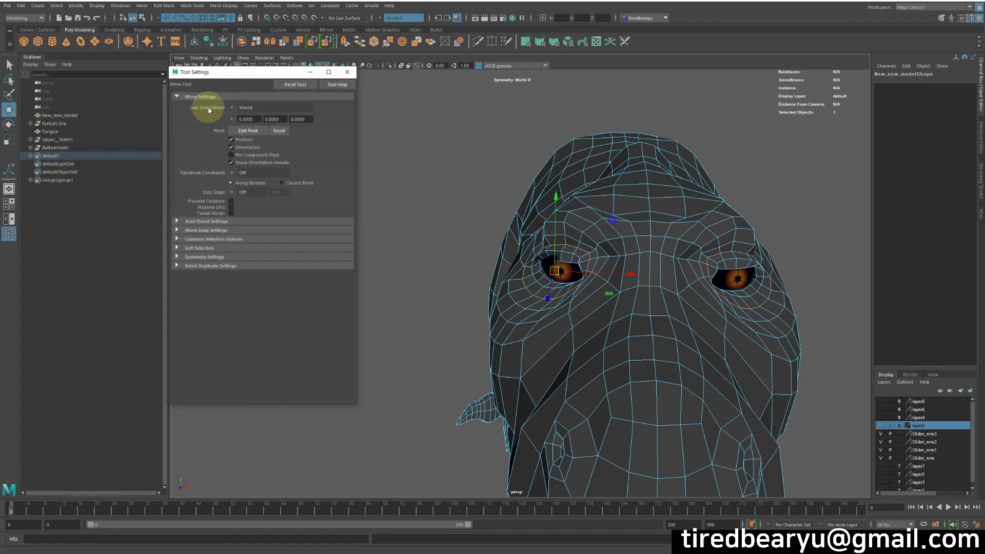
{"action": "left_click_drag", "start_coordinate": [208, 73], "coordinate": [233, 73]}
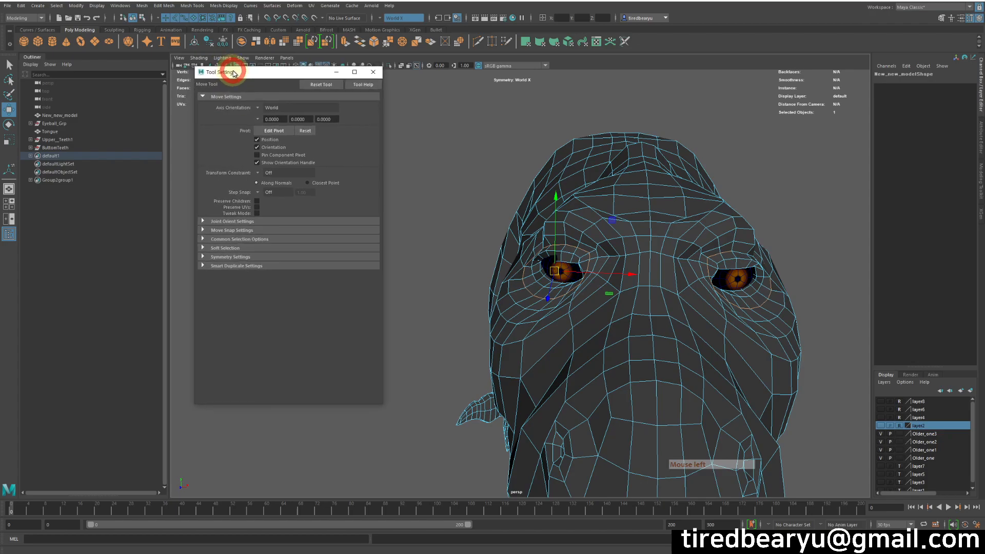
{"action": "left_click", "coordinate": [226, 257]}
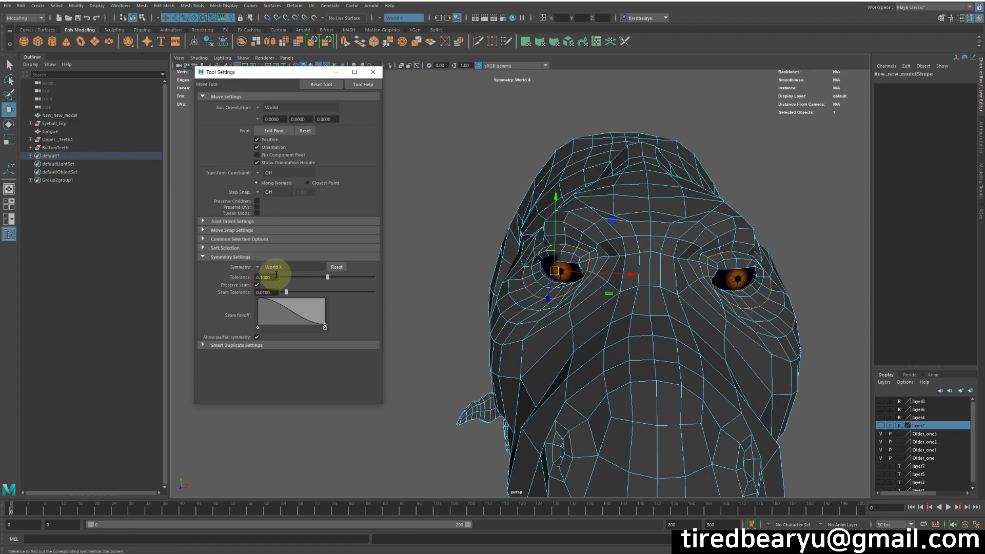
{"action": "left_click", "coordinate": [352, 275]}
{"action": "left_click_drag", "start_coordinate": [670, 279], "coordinate": [659, 282], "text": "alt"}
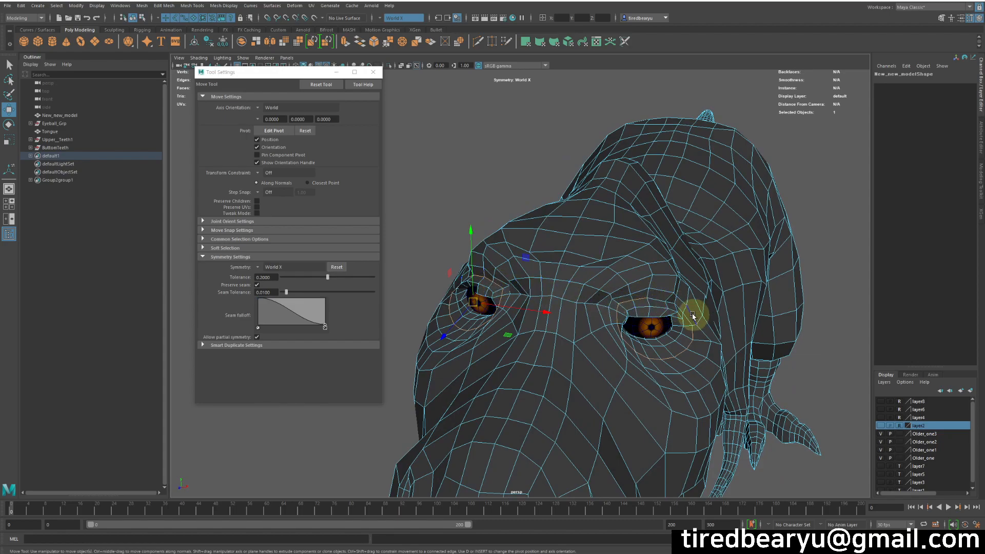
{"action": "left_click_drag", "start_coordinate": [690, 322], "coordinate": [589, 302], "text": "alt"}
{"action": "left_click_drag", "start_coordinate": [352, 277], "coordinate": [439, 281]}
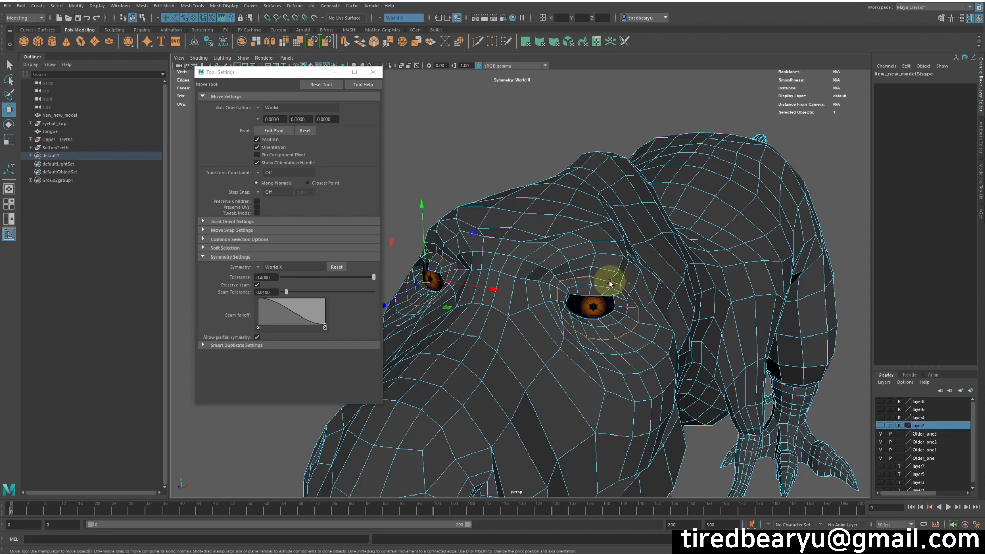
{"action": "mouse_move", "coordinate": [612, 288]}
{"action": "left_mouse_down", "text": "alt"}
{"action": "mouse_move", "coordinate": [608, 299]}
{"action": "mouse_move", "coordinate": [626, 299]}
{"action": "mouse_move", "coordinate": [618, 298]}
{"action": "left_mouse_up", "text": "alt"}
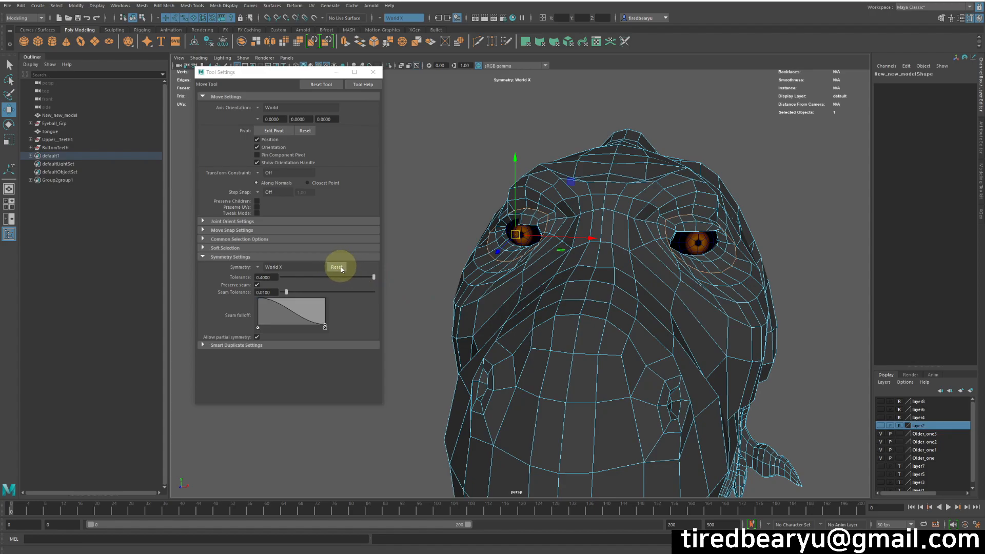
Reset the Move tool's symmetry settings, close the tool settings, and deselect the mesh in object mode.
{"action": "left_click", "coordinate": [338, 266]}
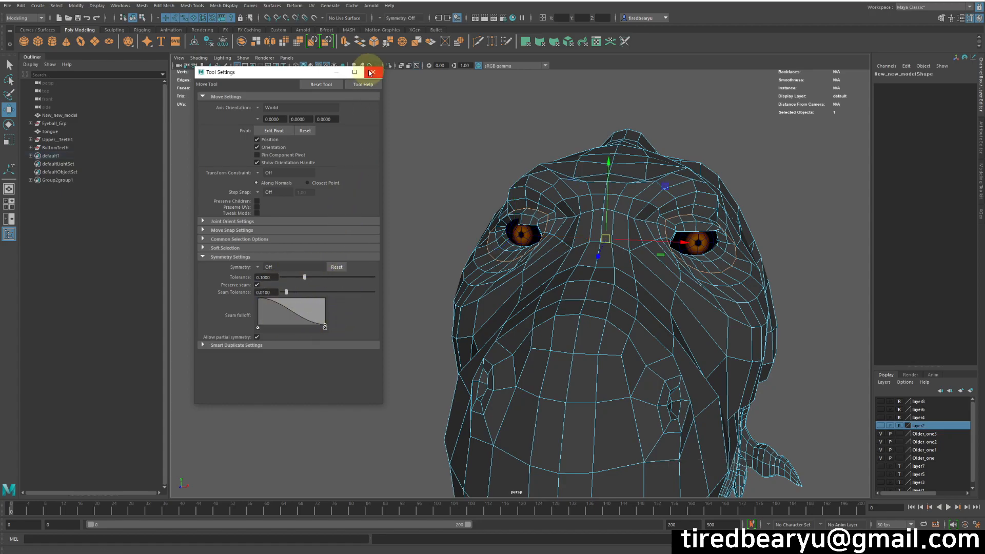
{"action": "left_click", "coordinate": [370, 72]}
{"action": "right_click_drag", "start_coordinate": [725, 183], "coordinate": [755, 174]}
{"action": "left_click", "coordinate": [757, 187]}
Examine the T-rex's eyes and head from both sides and the front to compare the two halves.
{"action": "mouse_move", "coordinate": [703, 184]}
{"action": "left_mouse_down", "text": "alt"}
{"action": "mouse_move", "coordinate": [712, 185]}
{"action": "mouse_move", "coordinate": [675, 189]}
{"action": "mouse_move", "coordinate": [688, 194]}
{"action": "left_mouse_up", "text": "alt"}
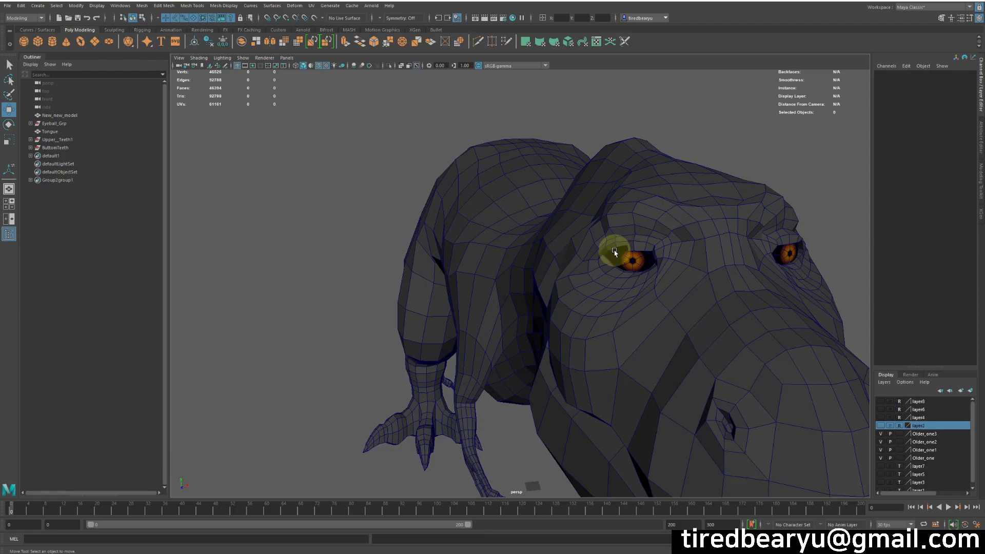
{"action": "right_click_drag", "start_coordinate": [616, 263], "coordinate": [699, 248], "text": "alt"}
{"action": "left_click", "coordinate": [713, 199]}
{"action": "left_click_drag", "start_coordinate": [669, 232], "coordinate": [628, 212], "text": "alt"}
{"action": "left_click_drag", "start_coordinate": [727, 221], "coordinate": [682, 228], "text": "alt"}
{"action": "right_click_drag", "start_coordinate": [666, 223], "coordinate": [556, 205], "text": "alt"}
{"action": "left_click_drag", "start_coordinate": [556, 205], "coordinate": [462, 203], "text": "alt"}
{"action": "left_click_drag", "start_coordinate": [723, 197], "coordinate": [643, 194], "text": "alt"}
{"action": "left_click", "coordinate": [703, 213]}
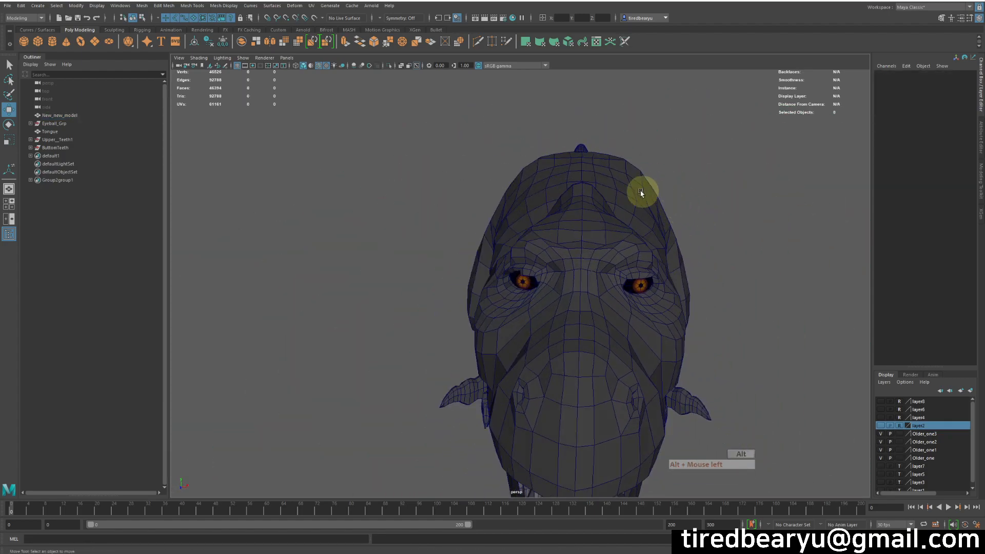
Select the T-rex body mesh and open its UV layout in the UV Editor beside the model.
{"action": "left_click", "coordinate": [642, 193]}
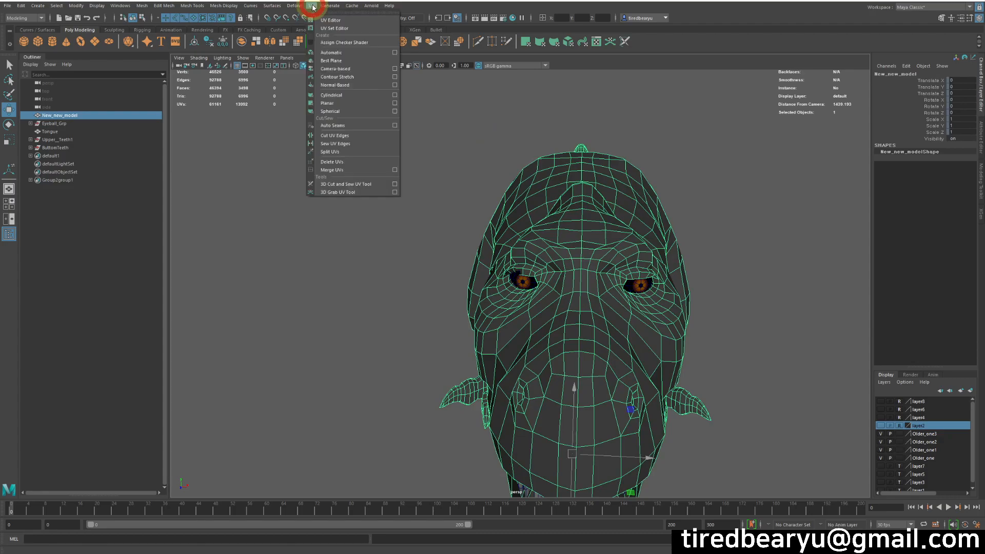
{"action": "left_click", "coordinate": [328, 21]}
{"action": "left_click", "coordinate": [626, 45]}
{"action": "left_click_drag", "start_coordinate": [636, 82], "coordinate": [708, 52]}
{"action": "left_click_drag", "start_coordinate": [374, 251], "coordinate": [345, 220], "text": "alt"}
{"action": "left_click", "coordinate": [418, 164]}
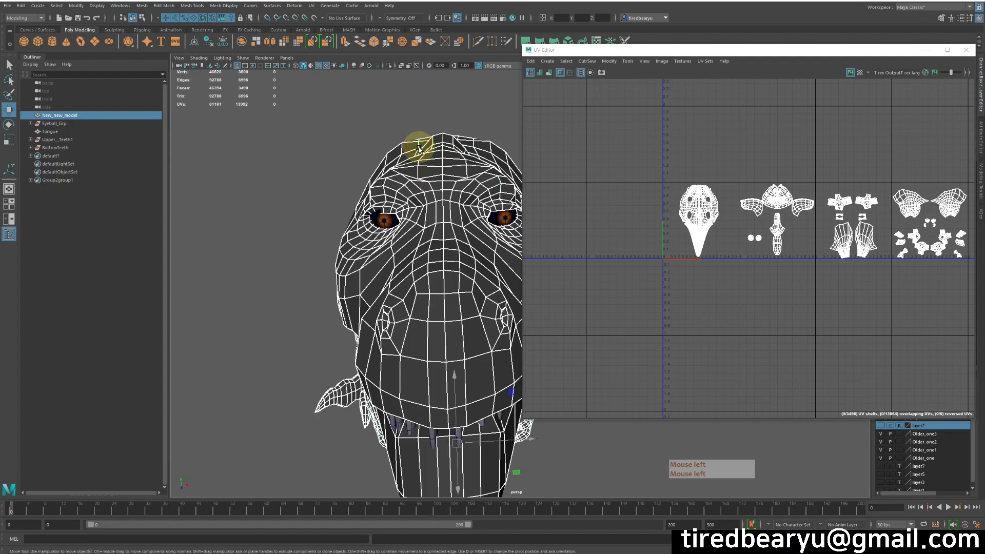
{"action": "middle_click_drag", "start_coordinate": [411, 137], "coordinate": [340, 132], "text": "alt"}
Keep the Mesh commands open as a floating window.
{"action": "left_click", "coordinate": [172, 6]}
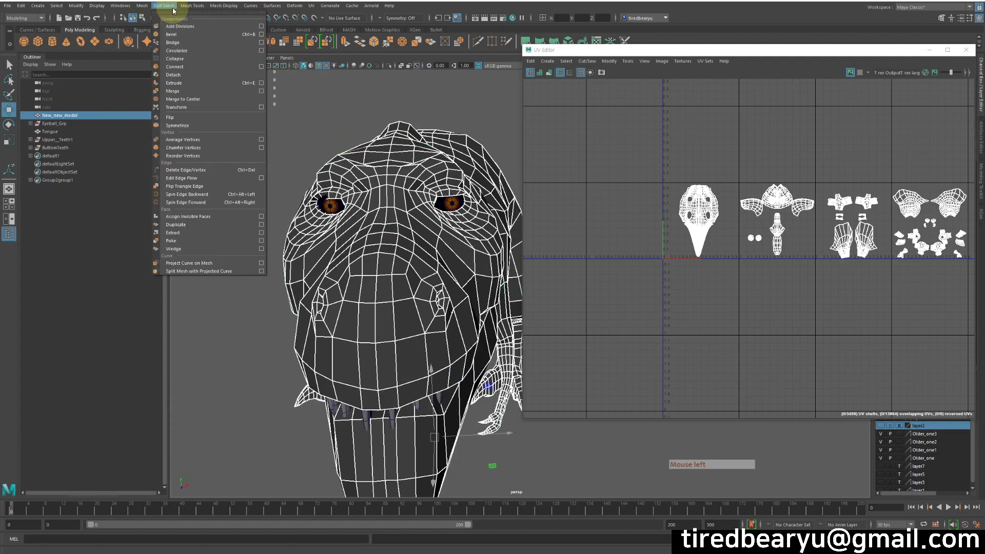
{"action": "mouse_move", "coordinate": [142, 5]}
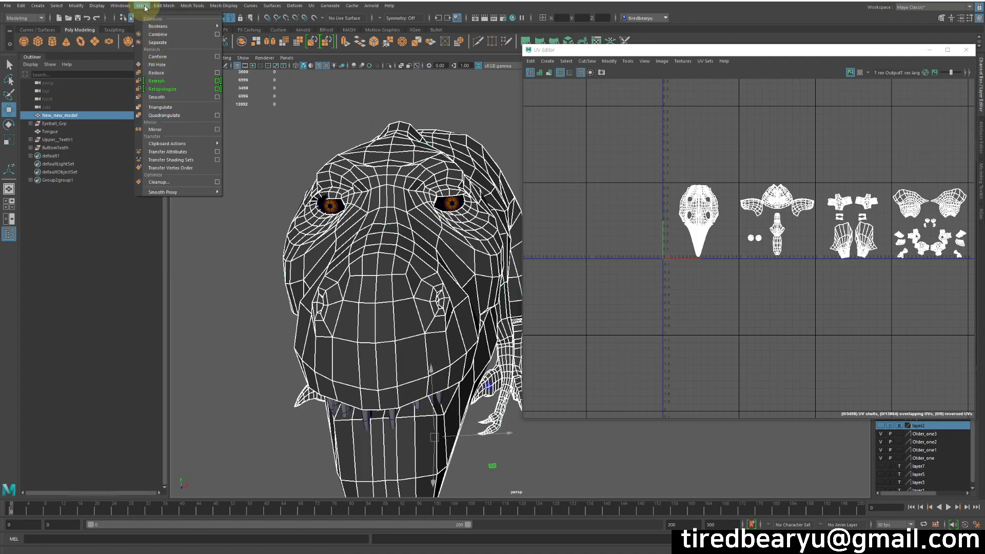
{"action": "left_click", "coordinate": [154, 14]}
Try mirroring the T-rex mesh with the existing mirror settings and check its UV layout.
{"action": "left_click", "coordinate": [204, 141]}
{"action": "middle_click_drag", "start_coordinate": [668, 287], "coordinate": [642, 210], "text": "alt"}
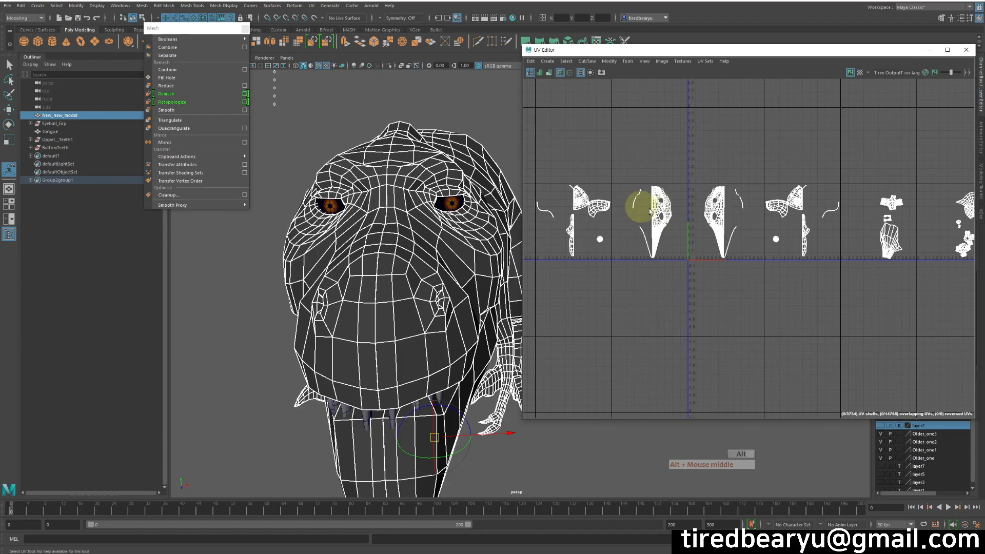
{"action": "key", "text": "ctrl+z"}
Reset the Mirror options to their defaults and try mirroring the T-rex mesh with them.
{"action": "left_click", "coordinate": [244, 144]}
{"action": "left_click_drag", "start_coordinate": [289, 253], "coordinate": [151, 140]}
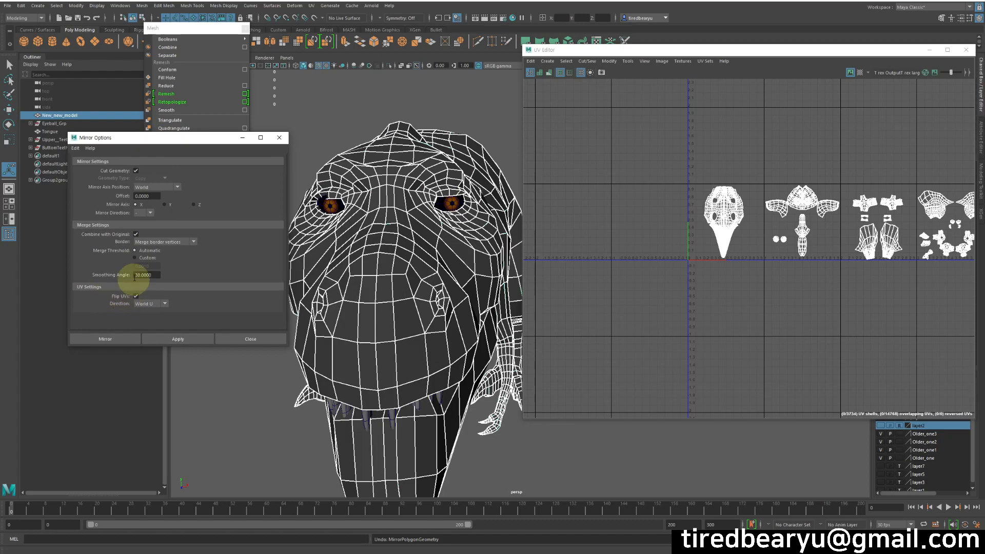
{"action": "left_click", "coordinate": [75, 147]}
{"action": "left_click", "coordinate": [82, 163]}
{"action": "left_click", "coordinate": [176, 339]}
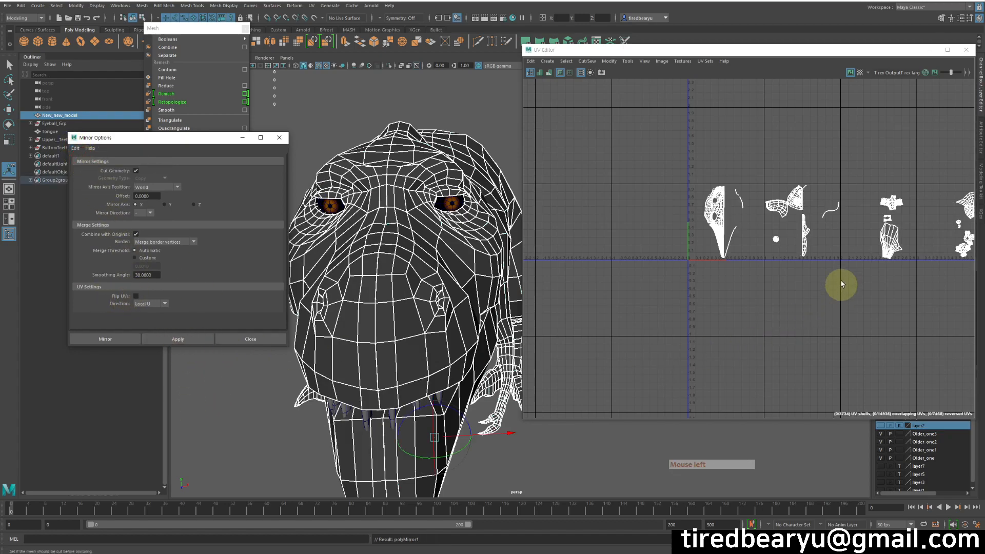
{"action": "key", "text": "ctrl+z"}
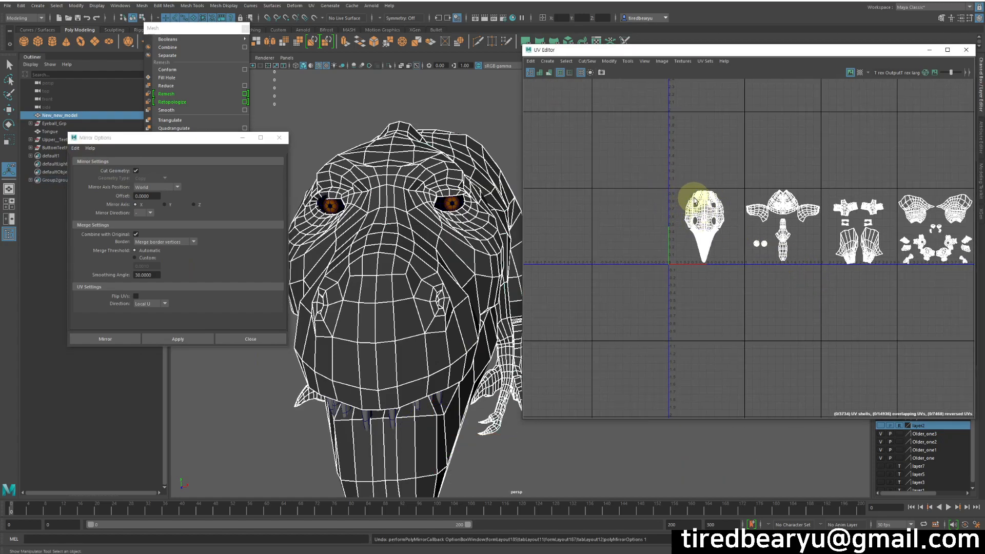
Try mirroring the T-rex mesh with Flip UVs on and the direction Local U, and check its UV layout.
{"action": "left_click", "coordinate": [136, 296]}
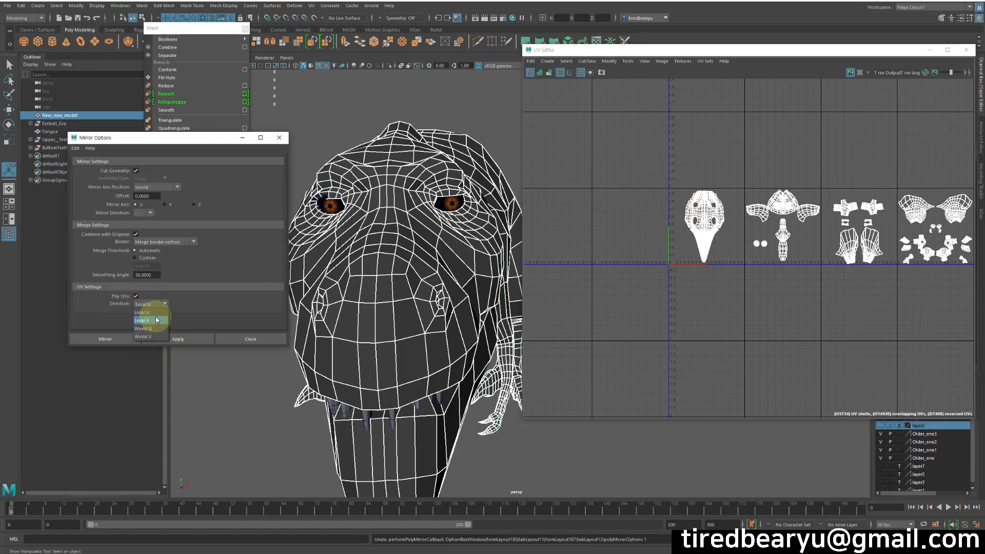
{"action": "left_click", "coordinate": [157, 317]}
{"action": "left_click", "coordinate": [172, 333]}
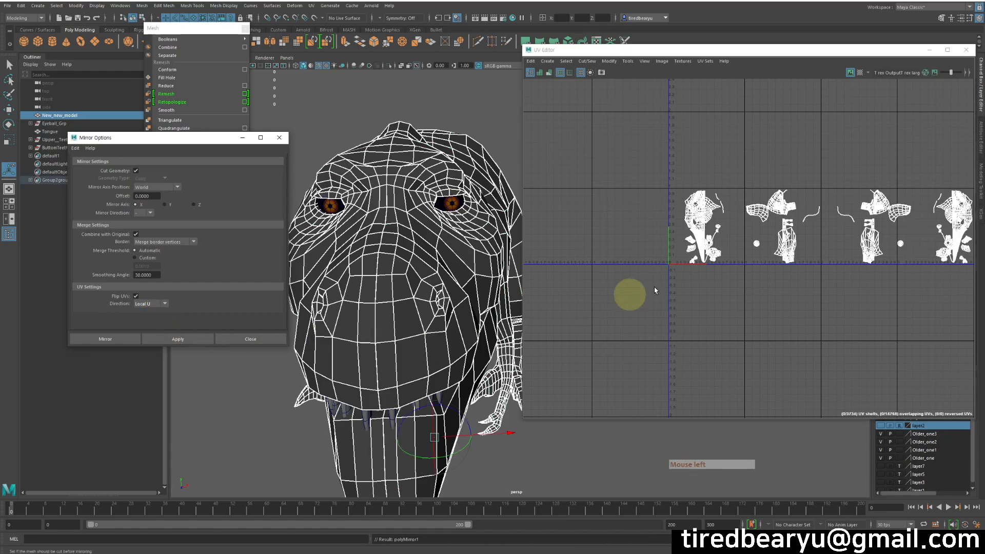
{"action": "right_click_drag", "start_coordinate": [705, 186], "coordinate": [747, 165], "text": "alt"}
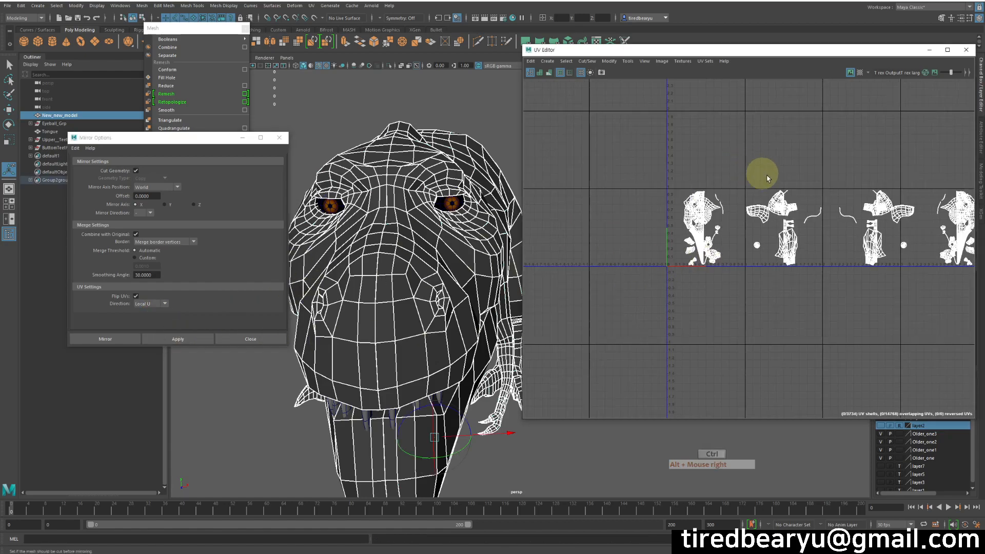
{"action": "key", "text": "ctrl+z"}
Try mirroring the T-rex mesh with the Flip UVs direction set to World U, and undo it.
{"action": "left_click", "coordinate": [149, 303]}
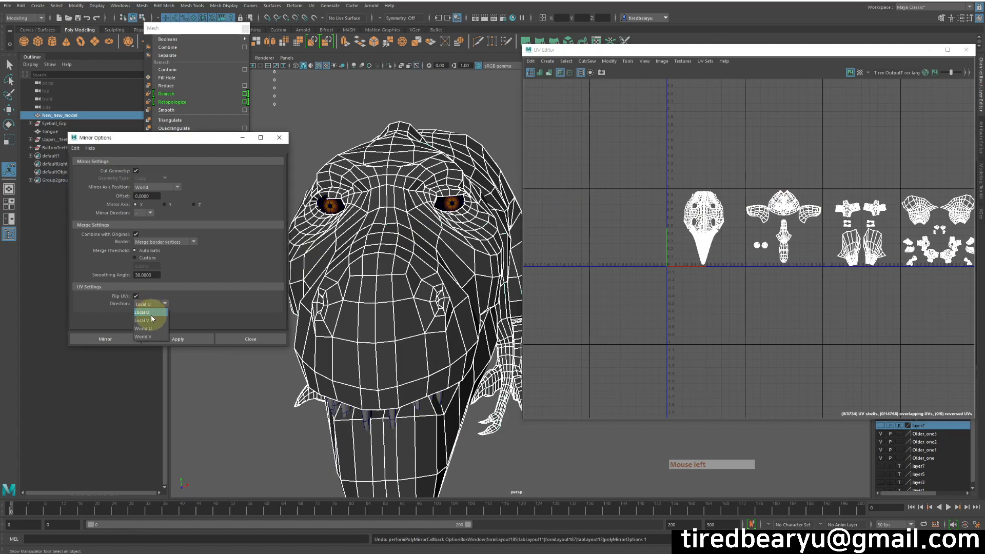
{"action": "left_click", "coordinate": [144, 328]}
{"action": "left_click", "coordinate": [172, 340]}
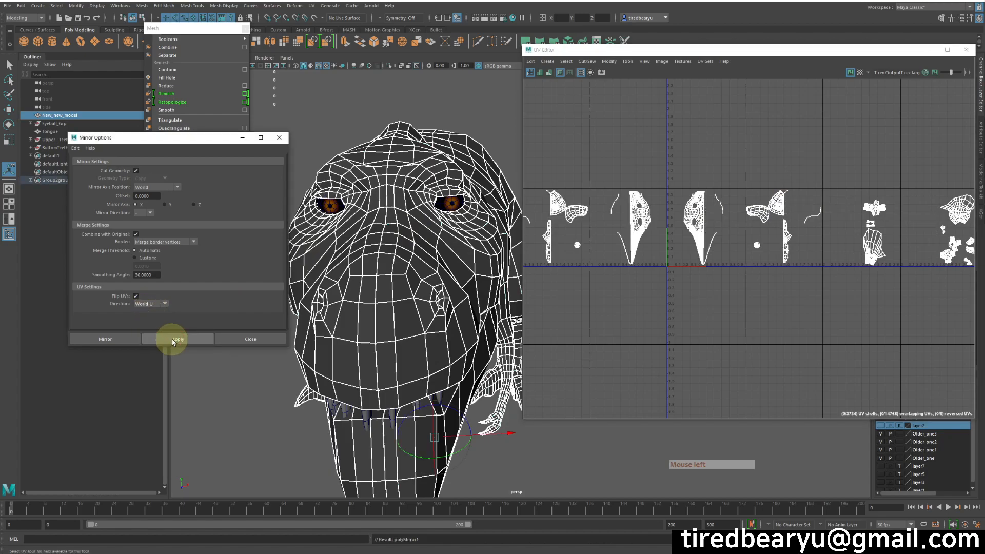
{"action": "key", "text": "ctrl+z"}
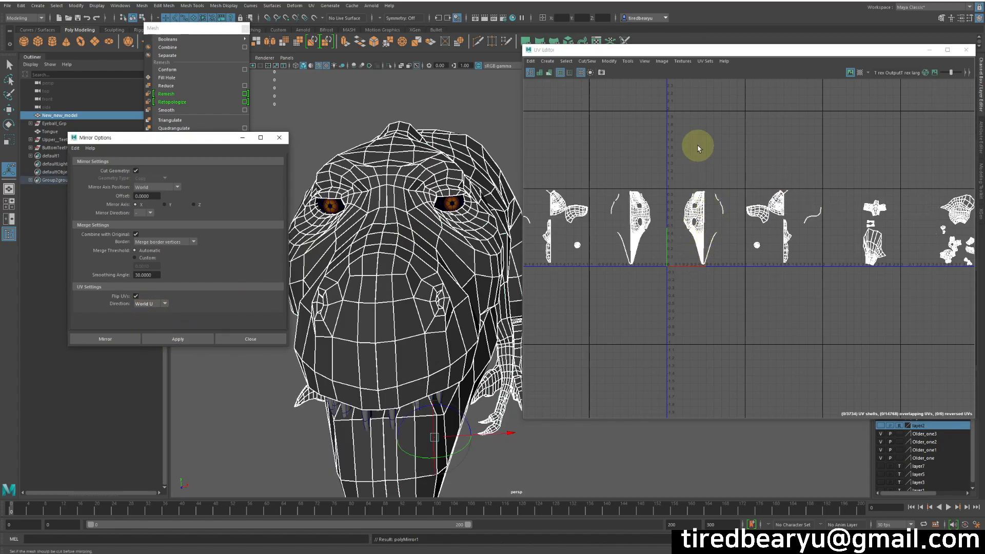
{"action": "key", "text": "ctrl+z"}
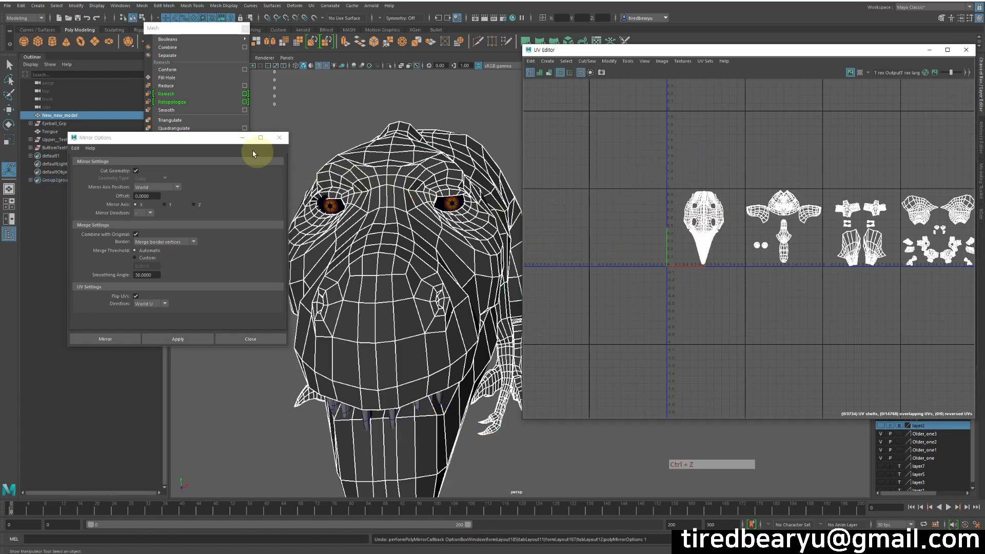
Turn off Flip UVs, try mirroring the T-rex mesh, and inspect its UV shells before undoing the mirror.
{"action": "left_click_drag", "start_coordinate": [226, 136], "coordinate": [205, 199]}
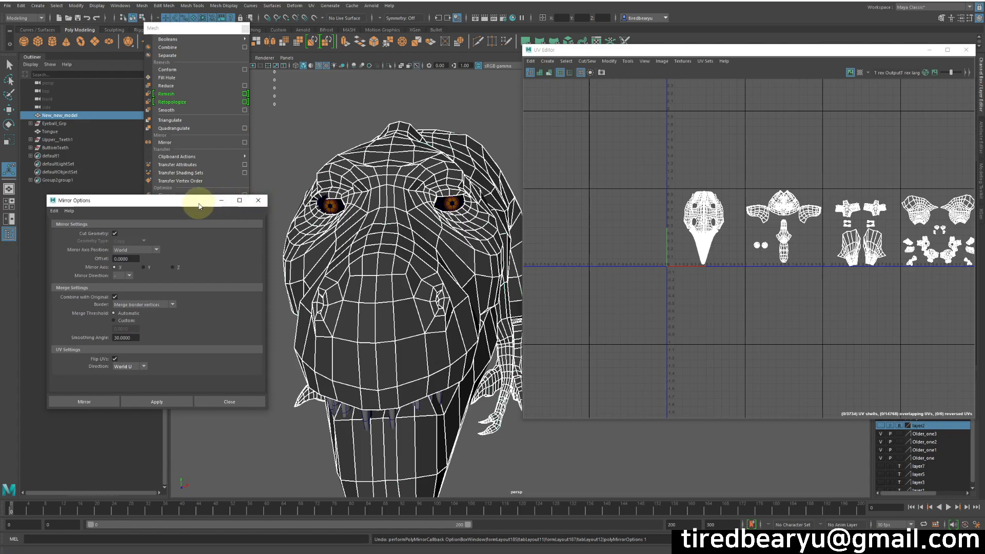
{"action": "left_click_drag", "start_coordinate": [199, 205], "coordinate": [195, 240]}
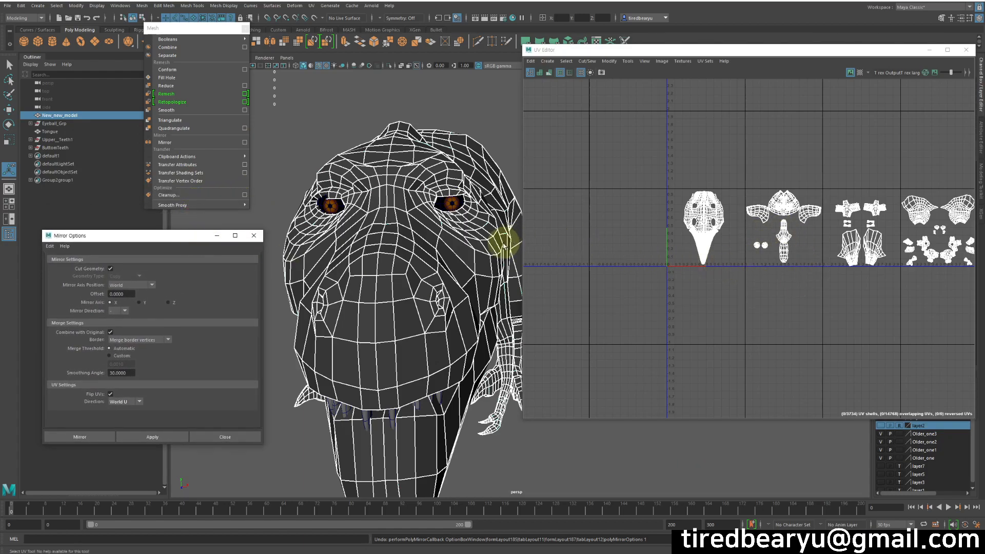
{"action": "right_click_drag", "start_coordinate": [439, 226], "coordinate": [466, 209], "text": "alt"}
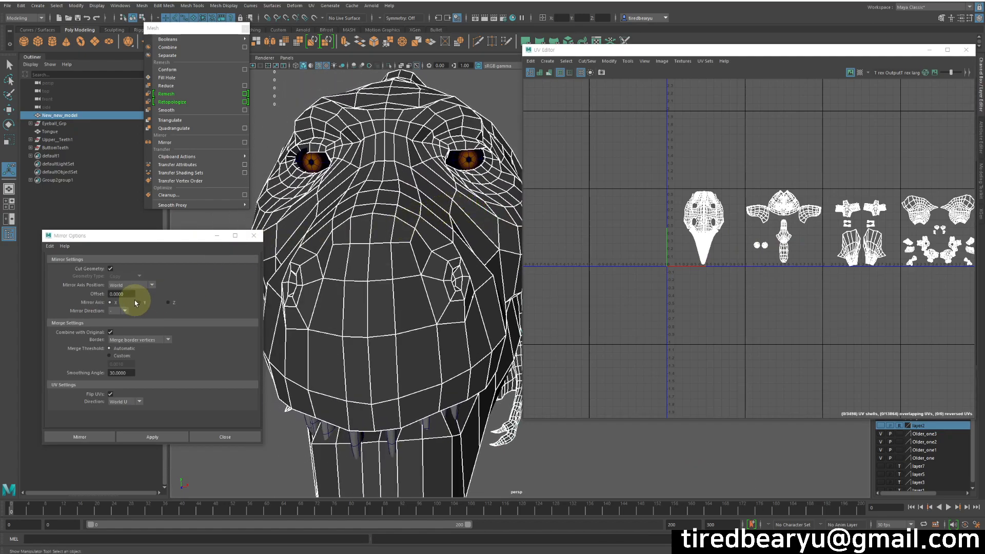
{"action": "left_click", "coordinate": [110, 395]}
{"action": "left_click", "coordinate": [146, 438]}
{"action": "right_click_drag", "start_coordinate": [662, 246], "coordinate": [970, 300], "text": "alt"}
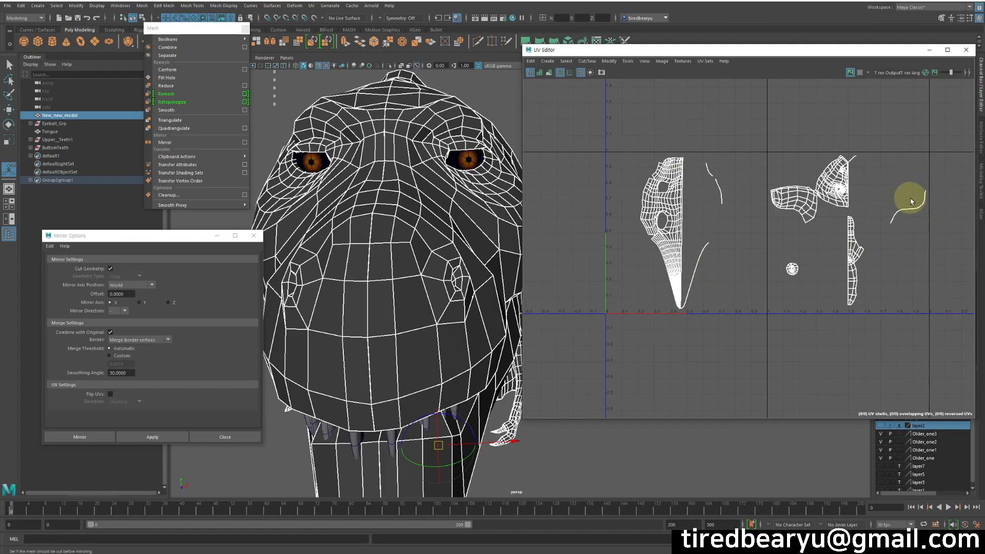
{"action": "middle_click_drag", "start_coordinate": [928, 235], "coordinate": [742, 271], "text": "alt"}
{"action": "right_click_drag", "start_coordinate": [742, 272], "coordinate": [792, 224], "text": "alt"}
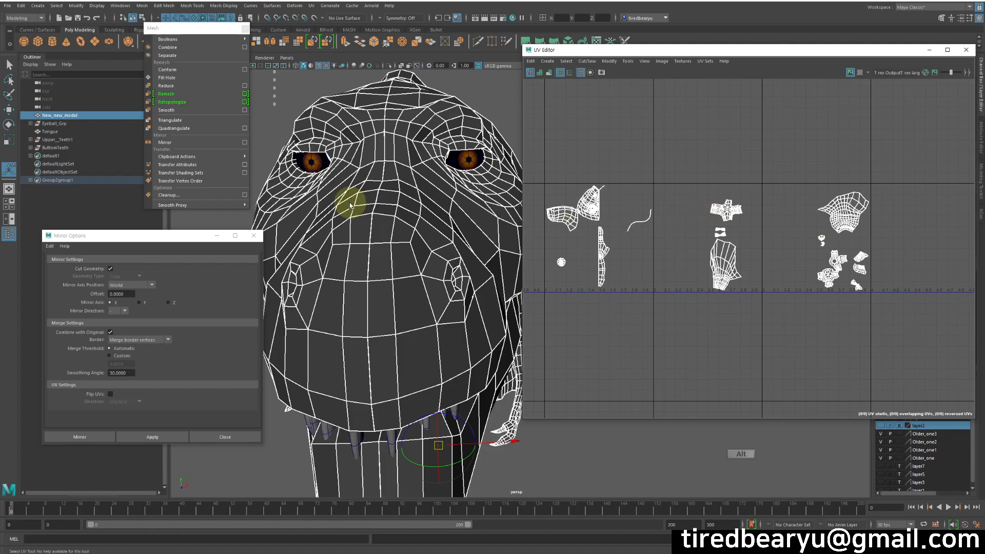
{"action": "key", "text": "ctrl+z"}
{"action": "key", "text": "ctrl+z"}
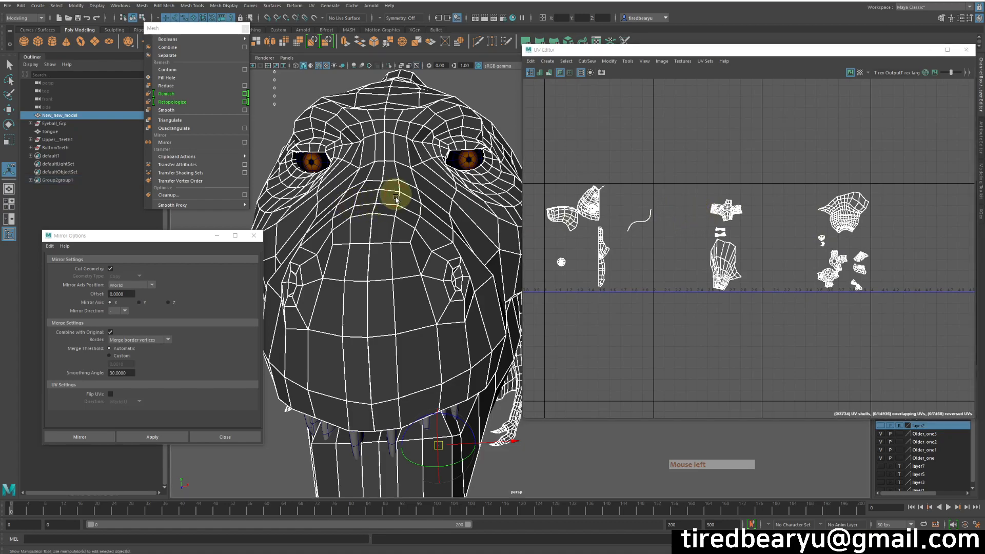
Select the centre edge loop running down the middle of the T-rex mesh.
{"action": "right_click_drag", "start_coordinate": [417, 203], "coordinate": [378, 186], "text": "alt"}
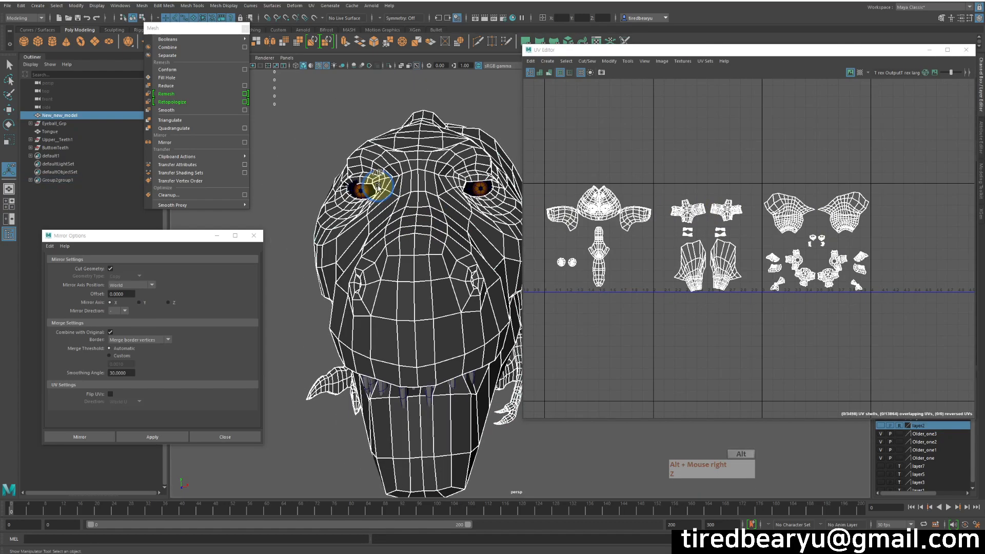
{"action": "middle_click_drag", "start_coordinate": [394, 210], "coordinate": [409, 165], "text": "alt"}
{"action": "right_click", "coordinate": [429, 173]}
{"action": "right_click_drag", "start_coordinate": [427, 156], "coordinate": [427, 154]}
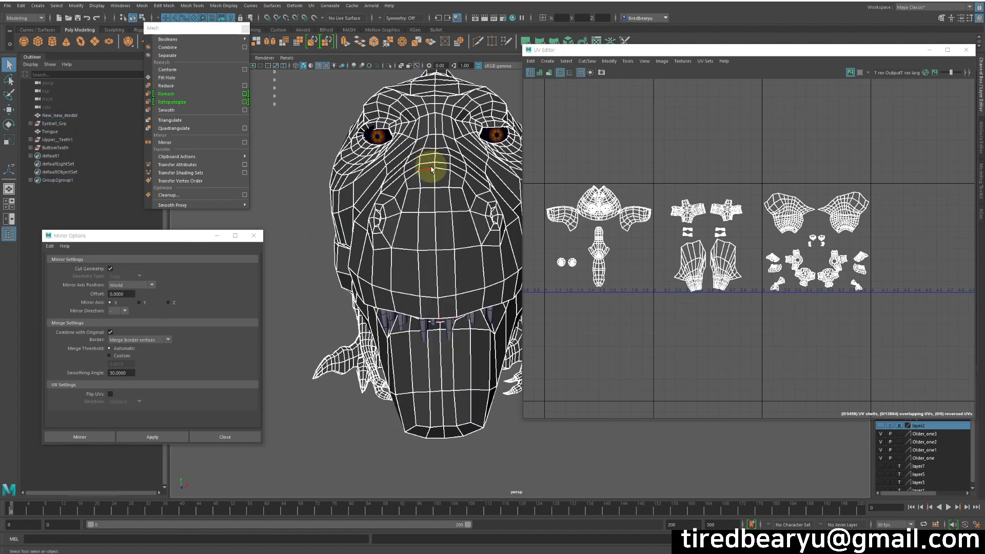
{"action": "double_click", "coordinate": [433, 180]}
{"action": "right_click_drag", "start_coordinate": [440, 187], "coordinate": [367, 235], "text": "alt"}
{"action": "left_click_drag", "start_coordinate": [368, 235], "coordinate": [435, 207], "text": "alt"}
Show the selected centre edge loop close up in the front view in wireframe, with the Move tool active.
{"action": "key", "text": "space"}
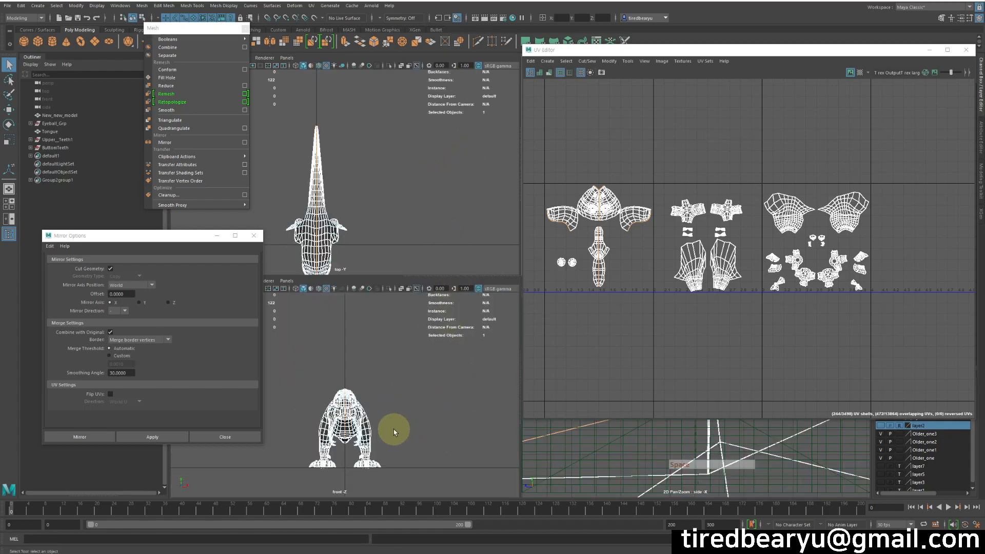
{"action": "key", "text": "space"}
{"action": "middle_click_drag", "start_coordinate": [444, 358], "coordinate": [403, 275], "text": "alt"}
{"action": "right_click_drag", "start_coordinate": [426, 261], "coordinate": [440, 356], "text": "alt"}
{"action": "middle_click_drag", "start_coordinate": [439, 356], "coordinate": [384, 285], "text": "alt"}
{"action": "key", "text": "4"}
{"action": "left_click_drag", "start_coordinate": [439, 286], "coordinate": [460, 330], "text": "alt"}
{"action": "middle_click_drag", "start_coordinate": [459, 316], "coordinate": [405, 352], "text": "alt"}
{"action": "key", "text": "w"}
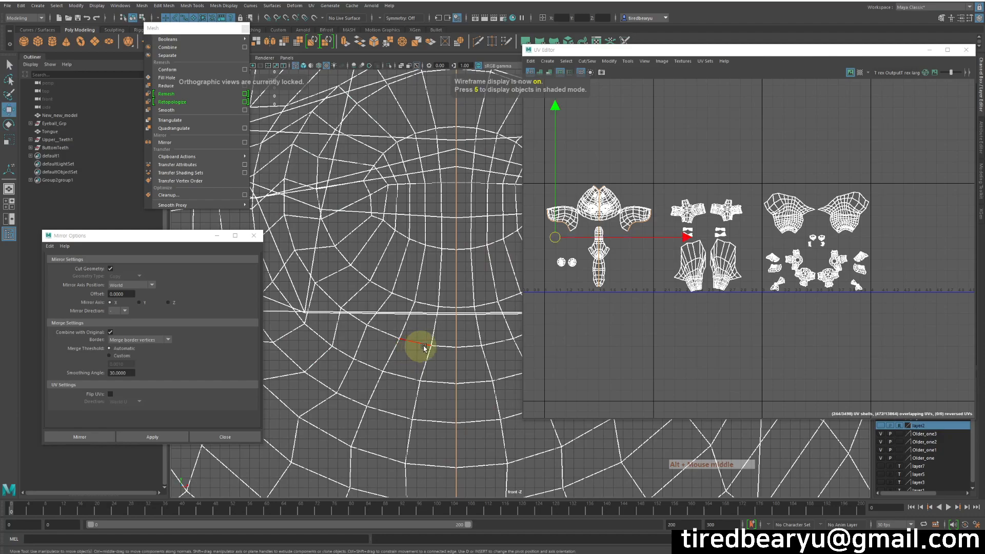
Examine how the centre edge loop lines up with the grid's centre line in the front view.
{"action": "left_click_drag", "start_coordinate": [433, 268], "coordinate": [475, 350], "text": "ctrl+alt"}
{"action": "right_click_drag", "start_coordinate": [474, 349], "coordinate": [327, 211], "text": "alt"}
{"action": "right_click_drag", "start_coordinate": [444, 213], "coordinate": [401, 220], "text": "alt"}
{"action": "middle_click_drag", "start_coordinate": [402, 220], "coordinate": [369, 279], "text": "alt"}
{"action": "left_click_drag", "start_coordinate": [377, 205], "coordinate": [425, 259], "text": "ctrl+alt"}
{"action": "left_click_drag", "start_coordinate": [436, 214], "coordinate": [545, 232], "text": "ctrl+alt"}
{"action": "middle_click_drag", "start_coordinate": [459, 265], "coordinate": [388, 273], "text": "alt"}
{"action": "left_click_drag", "start_coordinate": [388, 207], "coordinate": [521, 342], "text": "ctrl+alt"}
{"action": "right_click_drag", "start_coordinate": [484, 329], "coordinate": [463, 315], "text": "alt"}
{"action": "middle_click_drag", "start_coordinate": [464, 314], "coordinate": [385, 359], "text": "alt"}
{"action": "right_click_drag", "start_coordinate": [414, 362], "coordinate": [457, 374], "text": "alt"}
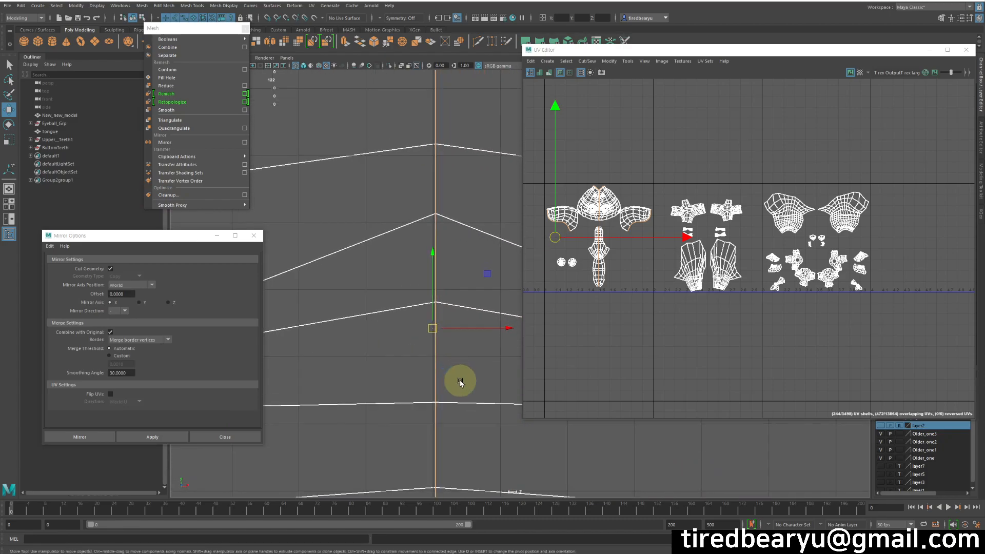
{"action": "middle_click_drag", "start_coordinate": [426, 367], "coordinate": [412, 307], "text": "alt"}
{"action": "right_click_drag", "start_coordinate": [437, 306], "coordinate": [633, 323], "text": "alt"}
{"action": "middle_click_drag", "start_coordinate": [400, 304], "coordinate": [457, 329], "text": "alt"}
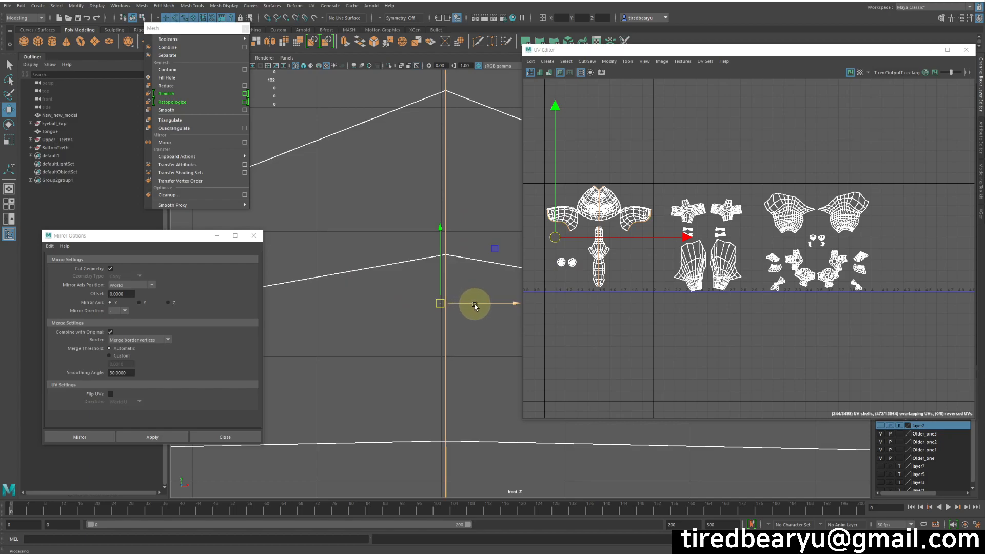
Move the UV Editor aside, open the Move tool's settings, and reset the tool.
{"action": "left_click_drag", "start_coordinate": [624, 50], "coordinate": [717, 36]}
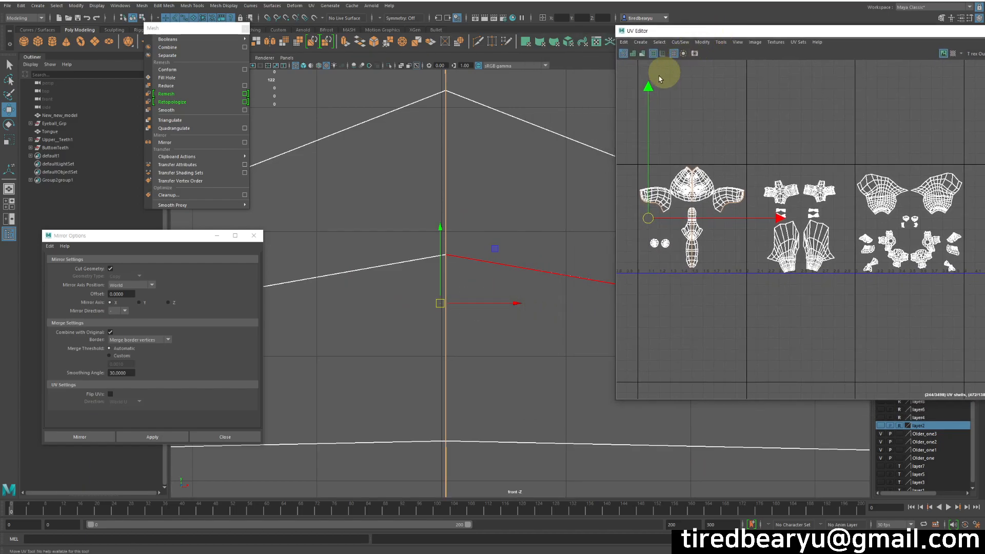
{"action": "middle_click_drag", "start_coordinate": [594, 213], "coordinate": [594, 278], "text": "alt"}
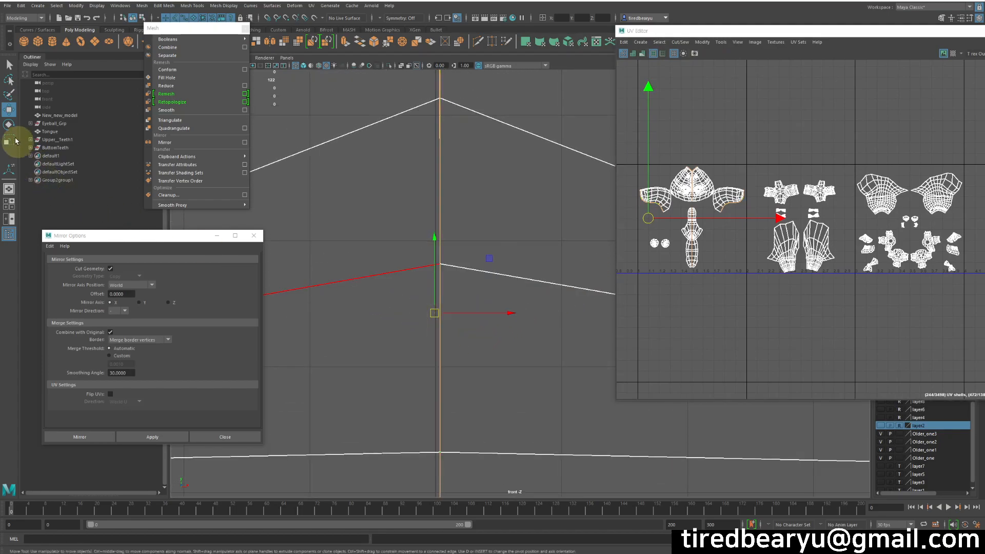
{"action": "double_click", "coordinate": [9, 109]}
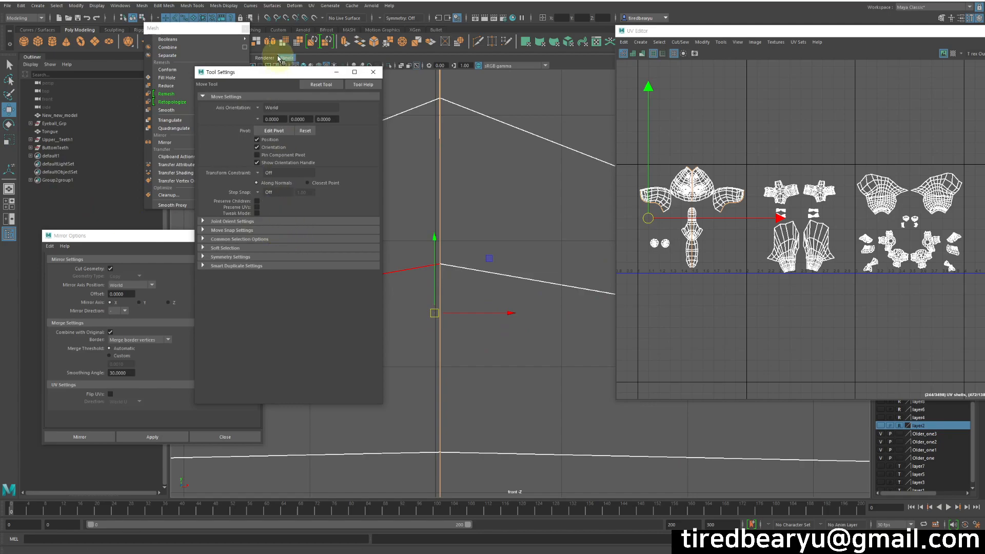
{"action": "left_click_drag", "start_coordinate": [317, 72], "coordinate": [268, 67]}
{"action": "left_click", "coordinate": [511, 312]}
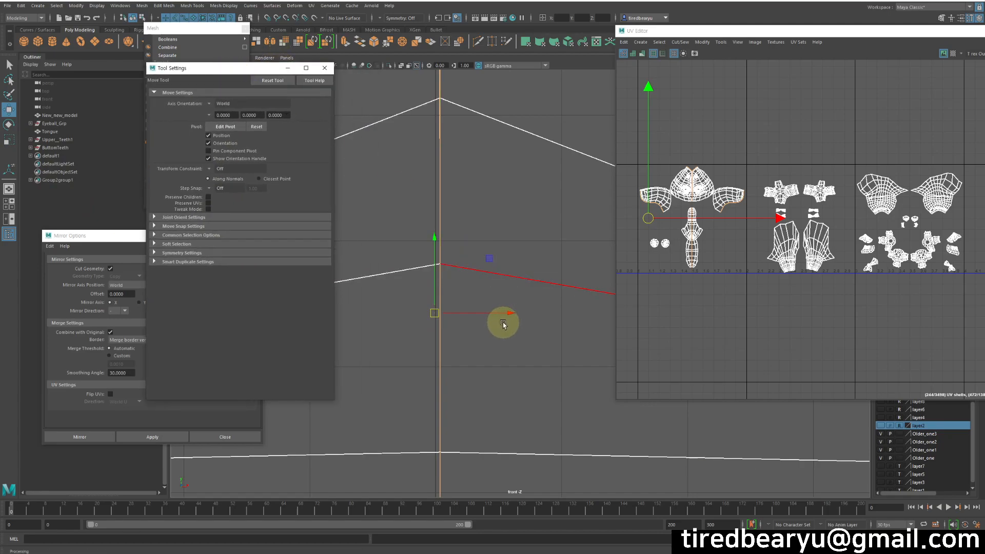
{"action": "left_click", "coordinate": [280, 84]}
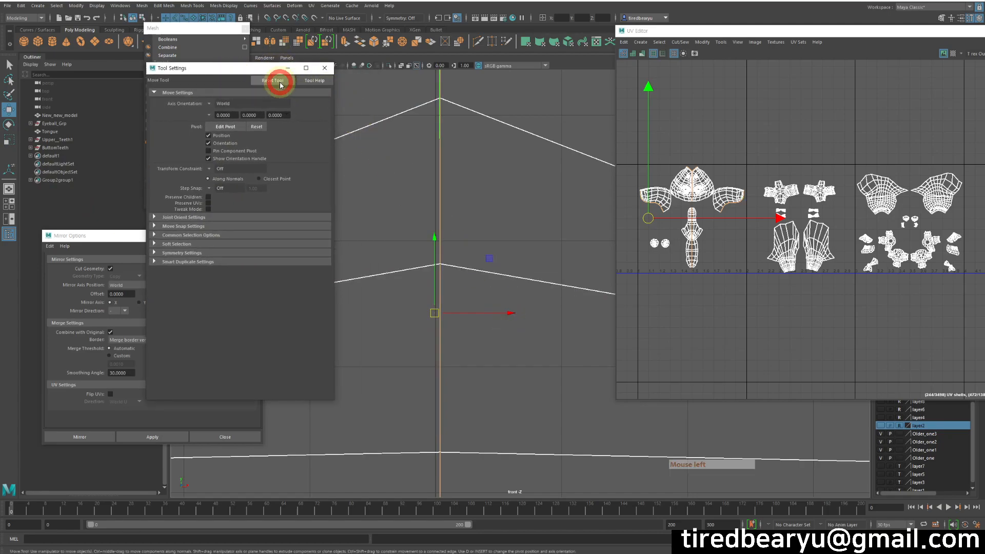
{"action": "left_click_drag", "start_coordinate": [189, 63], "coordinate": [153, 64]}
Try snapping the centre edge loop to the grid's centre line along the X axis.
{"action": "middle_click_drag", "start_coordinate": [554, 209], "coordinate": [554, 184], "text": "alt"}
{"action": "right_click_drag", "start_coordinate": [522, 230], "coordinate": [507, 223], "text": "alt"}
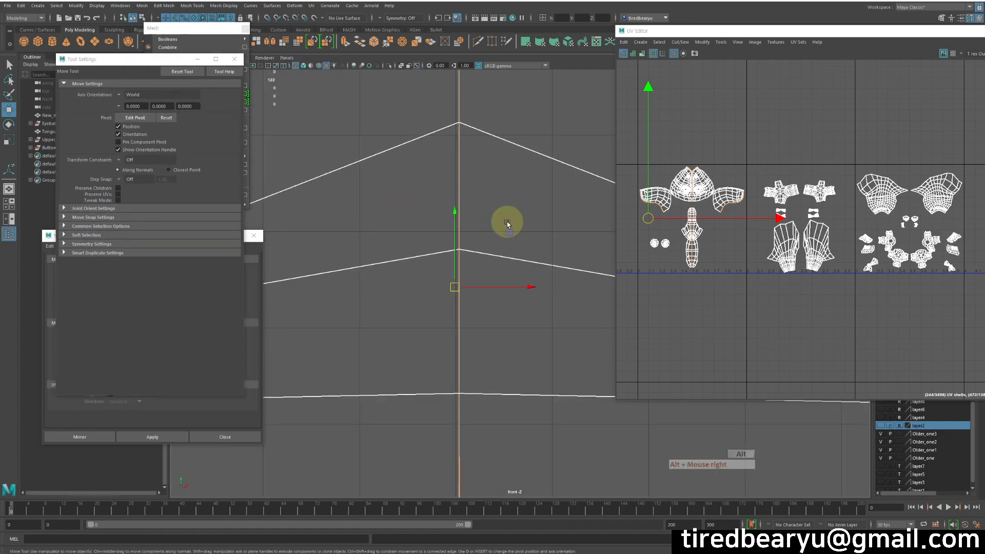
{"action": "key", "text": "x"}
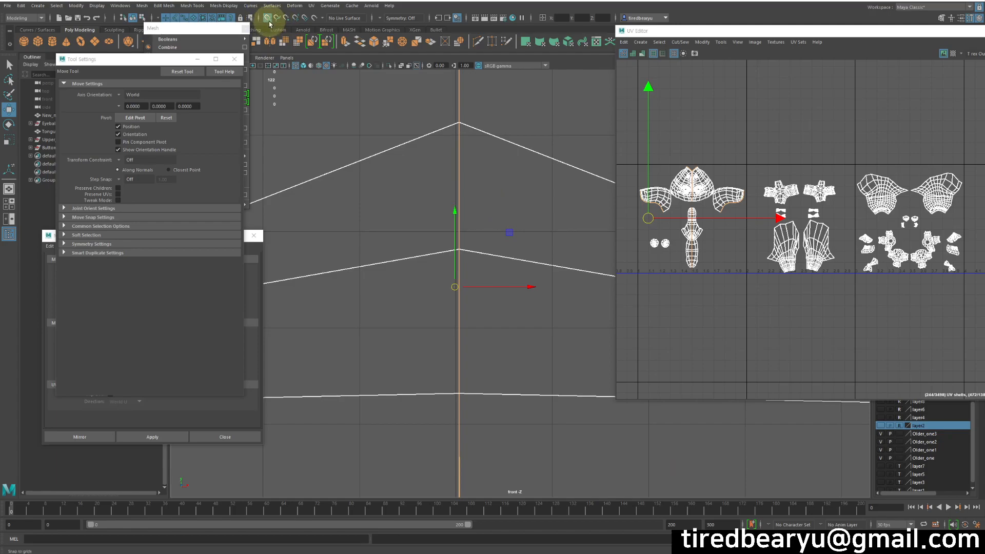
{"action": "left_click_drag", "start_coordinate": [524, 286], "coordinate": [457, 286]}
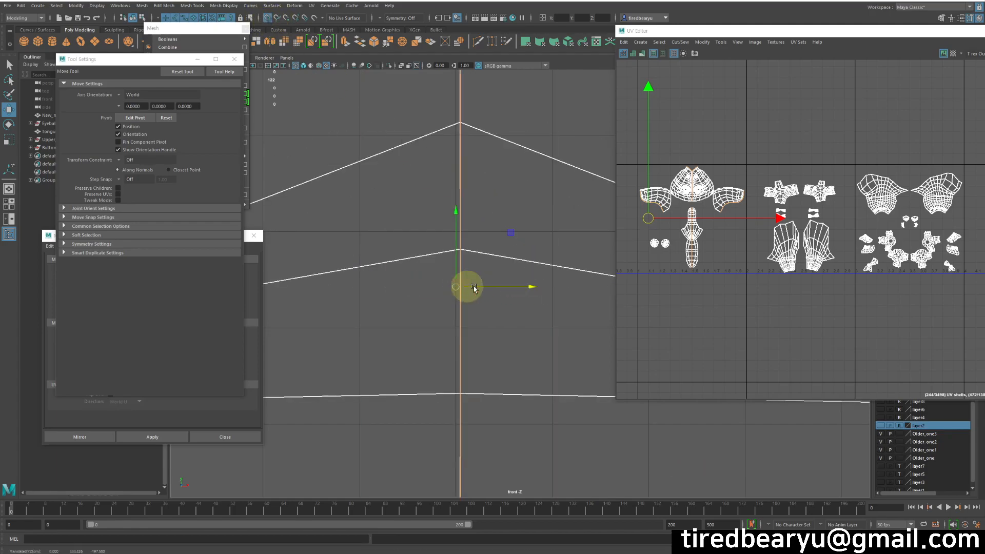
{"action": "left_click_drag", "start_coordinate": [529, 287], "coordinate": [475, 279]}
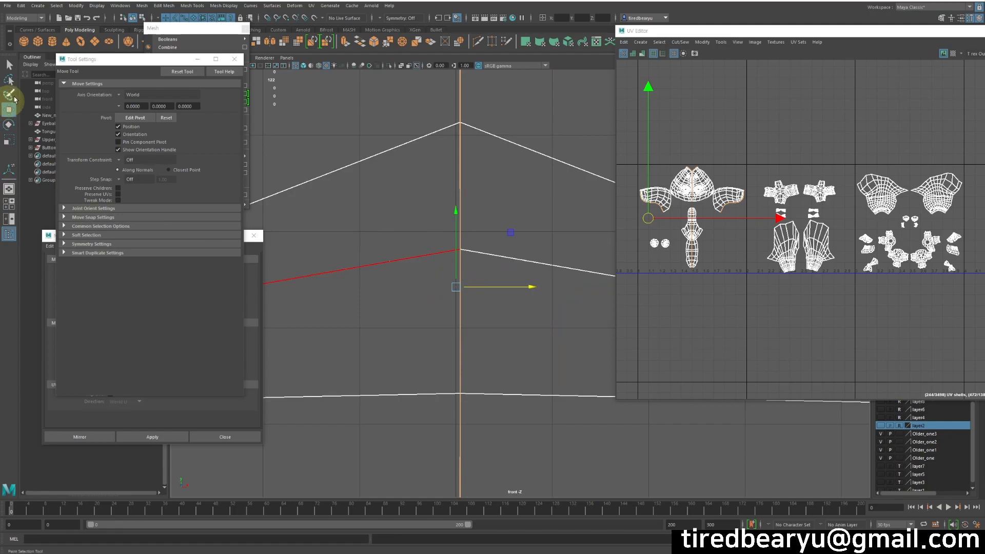
Turn off Retain component spacing in the Move Snap Settings and snap the centre edge loop to the grid's centre line along X.
{"action": "left_click_drag", "start_coordinate": [64, 59], "coordinate": [68, 49]}
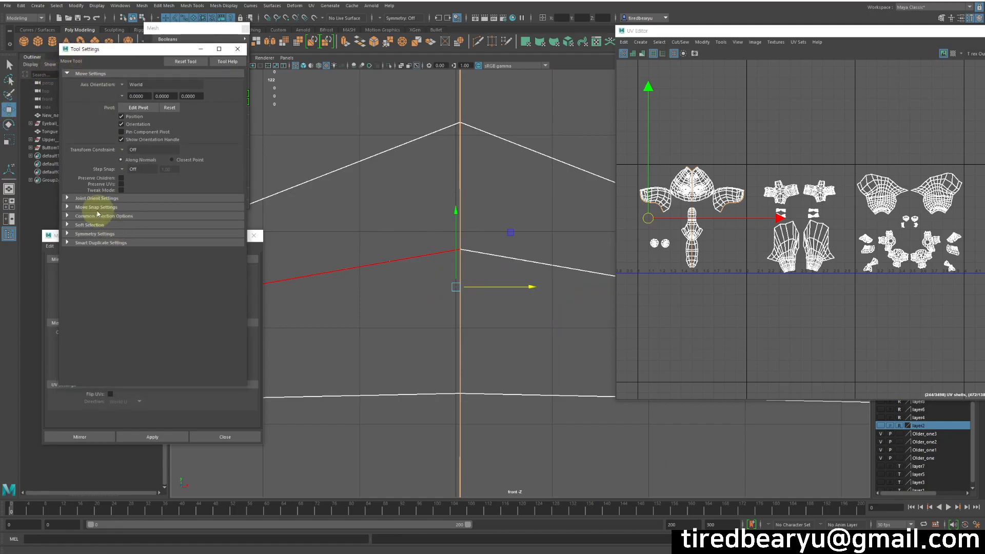
{"action": "left_click", "coordinate": [87, 208]}
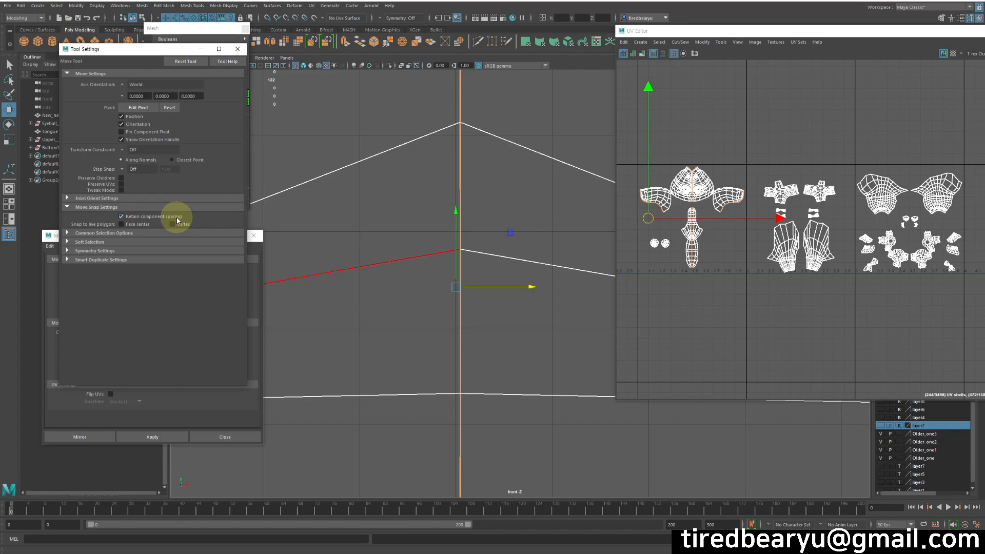
{"action": "left_click", "coordinate": [122, 216]}
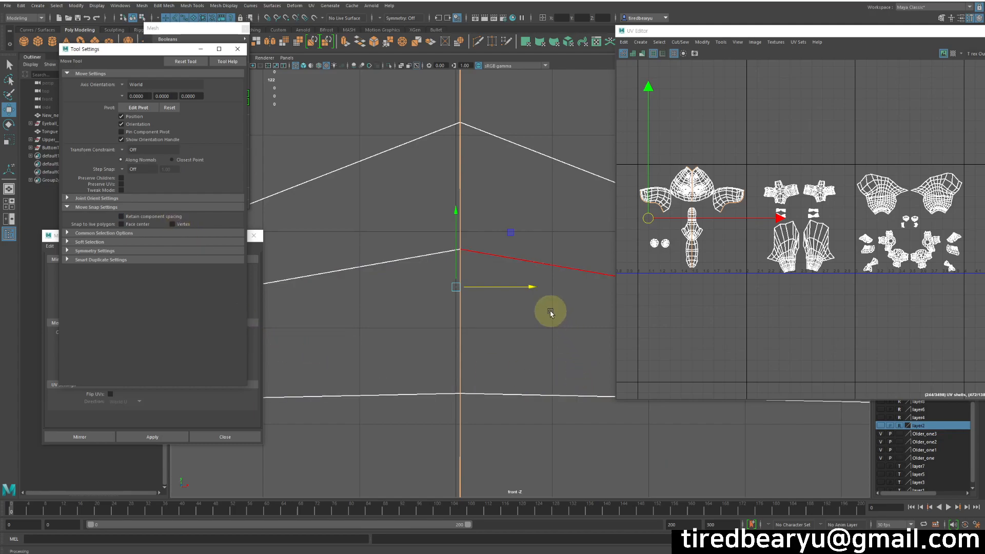
{"action": "left_click_drag", "start_coordinate": [525, 288], "coordinate": [428, 278]}
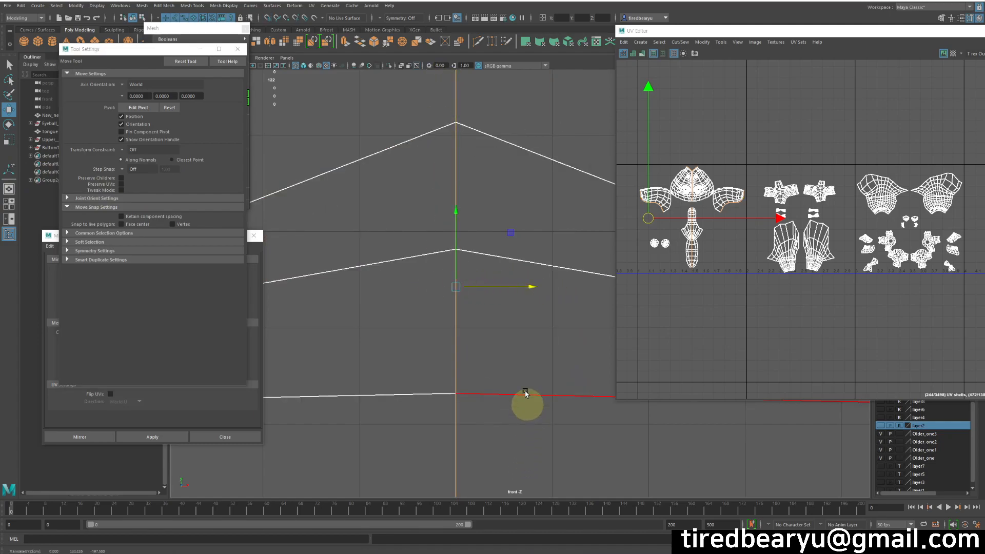
Inspect the snapped centre edge loop along its length to check that every vertex sits on the centre line.
{"action": "right_click_drag", "start_coordinate": [544, 332], "coordinate": [420, 272], "text": "alt"}
{"action": "middle_click_drag", "start_coordinate": [503, 270], "coordinate": [486, 364], "text": "alt"}
{"action": "middle_click_drag", "start_coordinate": [461, 309], "coordinate": [440, 426], "text": "alt"}
{"action": "middle_click_drag", "start_coordinate": [464, 193], "coordinate": [444, 430], "text": "alt"}
{"action": "right_click_drag", "start_coordinate": [297, 246], "coordinate": [518, 279], "text": "alt"}
{"action": "middle_click_drag", "start_coordinate": [451, 282], "coordinate": [574, 309], "text": "alt"}
{"action": "right_click_drag", "start_coordinate": [483, 297], "coordinate": [811, 347], "text": "alt"}
{"action": "right_click_drag", "start_coordinate": [314, 279], "coordinate": [384, 296], "text": "alt"}
{"action": "middle_click_drag", "start_coordinate": [335, 309], "coordinate": [499, 326], "text": "alt"}
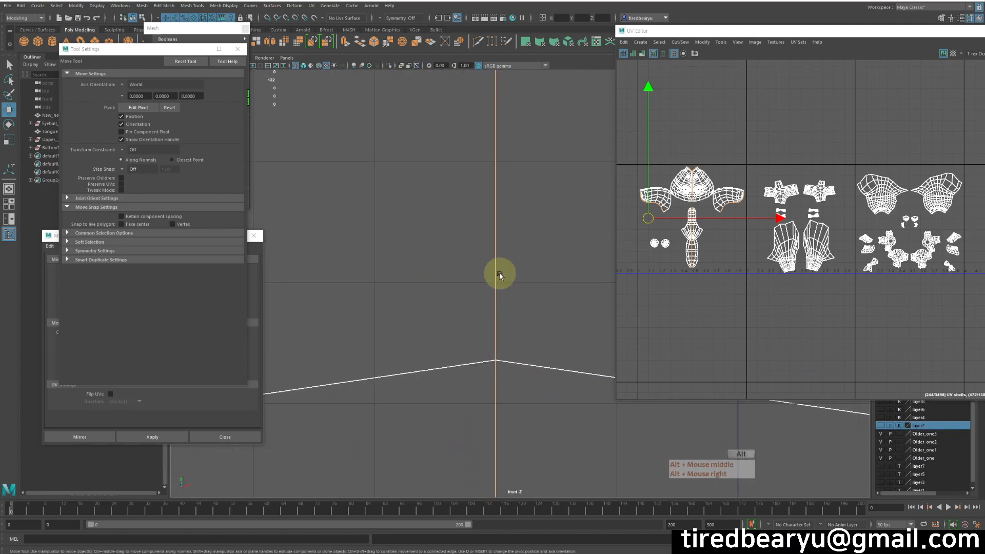
Return to object mode with the T-rex body mesh selected, and bring the Mirror Options window forward over the Tool Settings.
{"action": "right_click_drag", "start_coordinate": [531, 277], "coordinate": [341, 221], "text": "alt"}
{"action": "right_click_drag", "start_coordinate": [344, 176], "coordinate": [371, 159]}
{"action": "left_click", "coordinate": [394, 209]}
{"action": "right_click_drag", "start_coordinate": [394, 211], "coordinate": [376, 275], "text": "alt"}
{"action": "left_click", "coordinate": [580, 261]}
{"action": "left_click", "coordinate": [186, 149]}
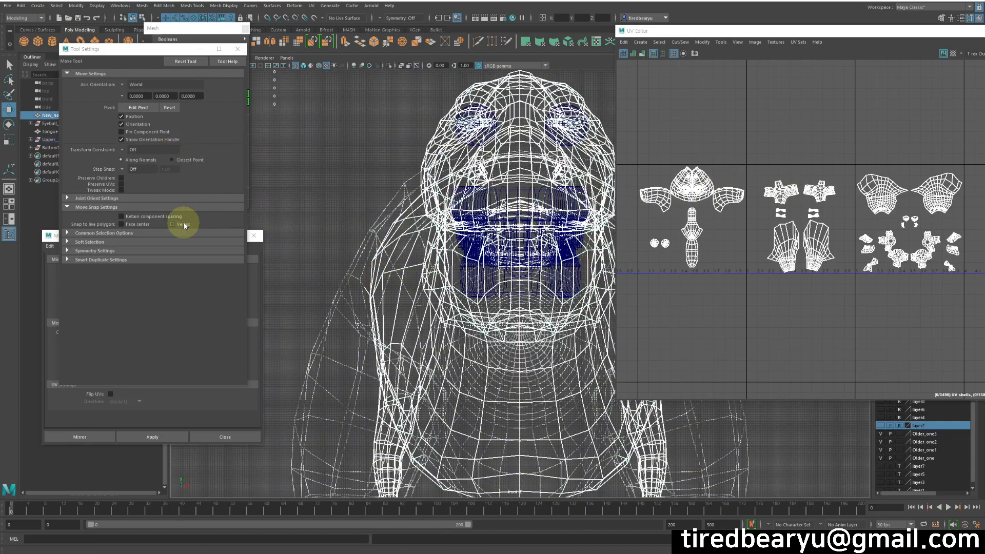
{"action": "left_click", "coordinate": [234, 406]}
{"action": "left_click_drag", "start_coordinate": [84, 235], "coordinate": [219, 35]}
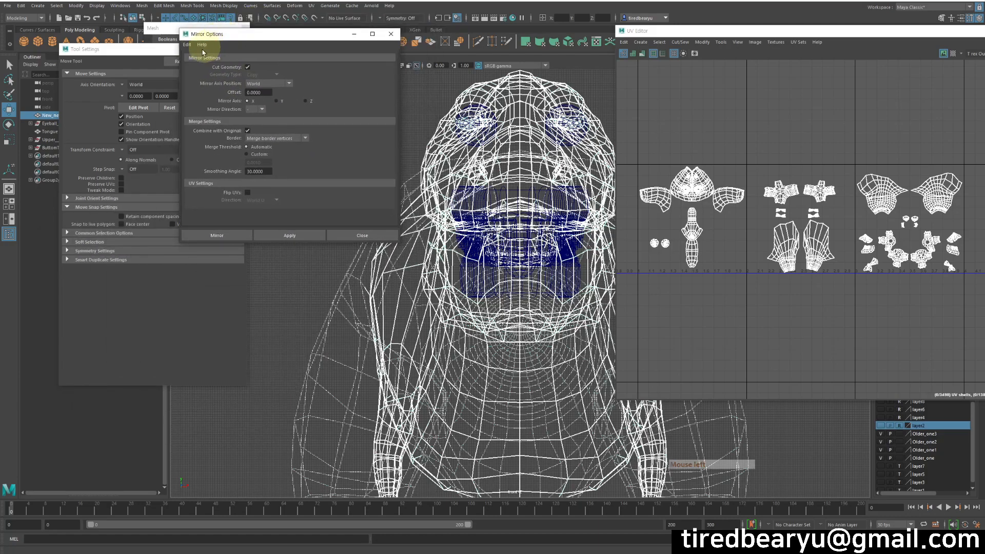
Try mirroring the T-rex body mesh across the world X axis, check the resulting UV layout, and undo the mirror.
{"action": "left_click", "coordinate": [288, 237]}
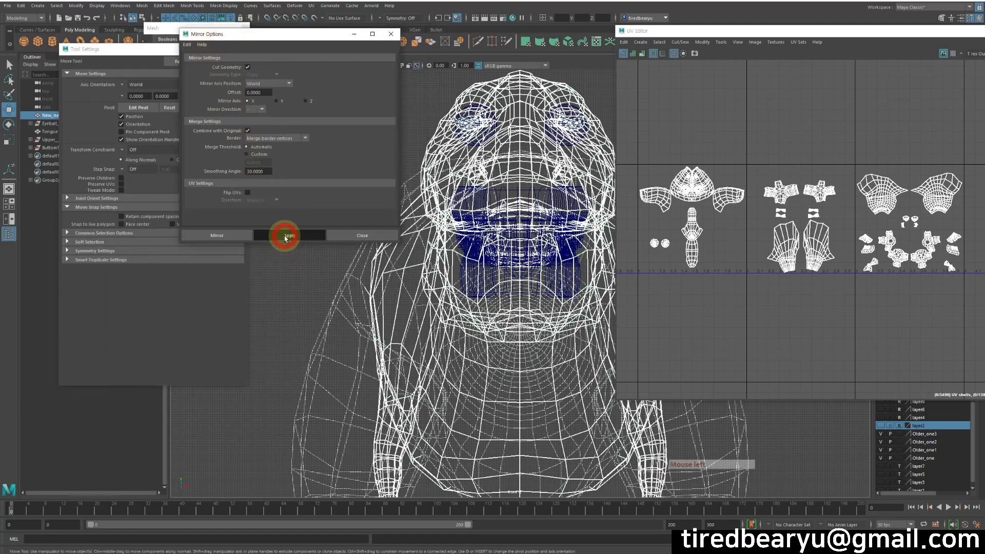
{"action": "middle_click_drag", "start_coordinate": [759, 228], "coordinate": [948, 255], "text": "alt"}
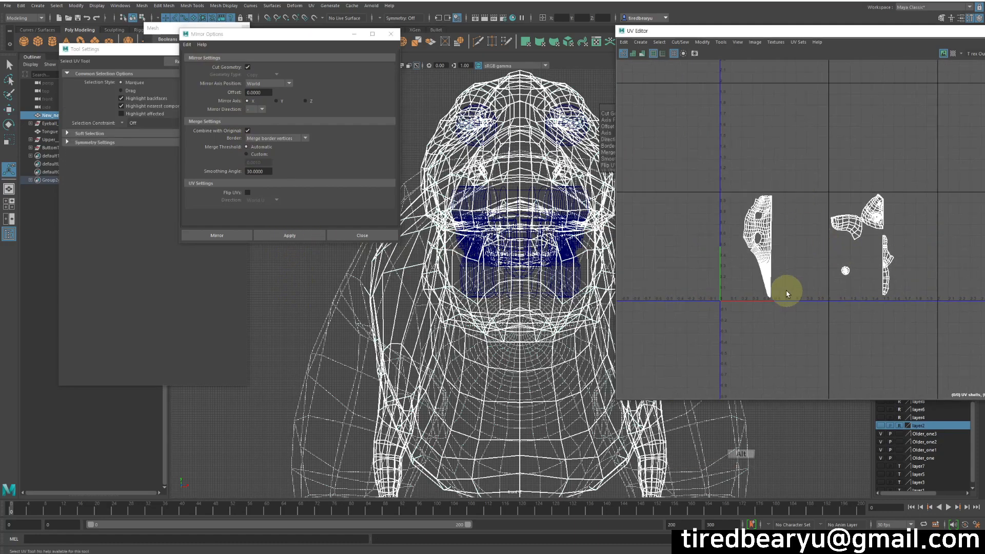
{"action": "middle_click_drag", "start_coordinate": [785, 191], "coordinate": [732, 182], "text": "alt"}
{"action": "middle_click_drag", "start_coordinate": [883, 263], "coordinate": [934, 220], "text": "alt"}
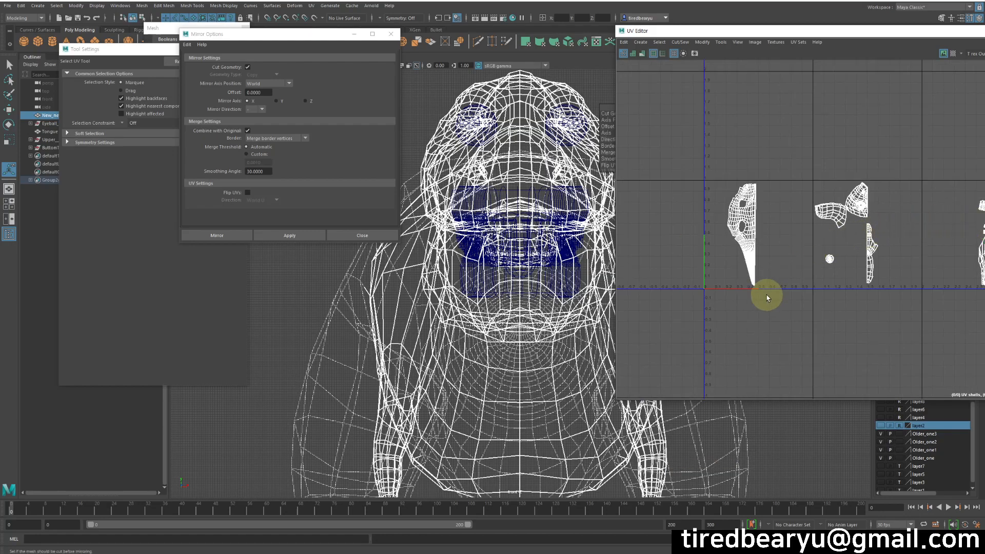
{"action": "key", "text": "ctrl+z"}
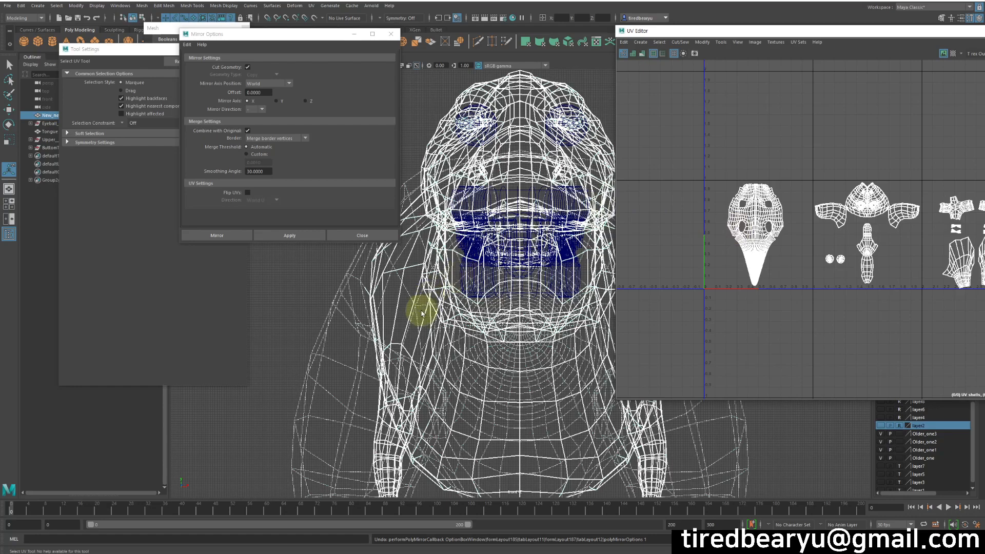
Switch to the Select Tool with the body mesh selected and move the UV Editor window fully into view.
{"action": "left_click", "coordinate": [323, 332]}
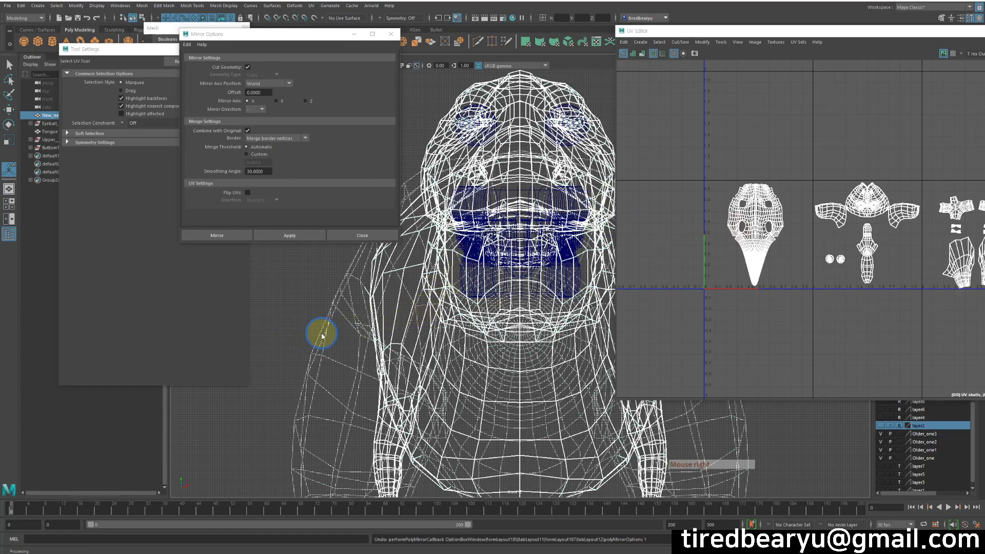
{"action": "key", "text": "q"}
{"action": "left_click", "coordinate": [362, 367]}
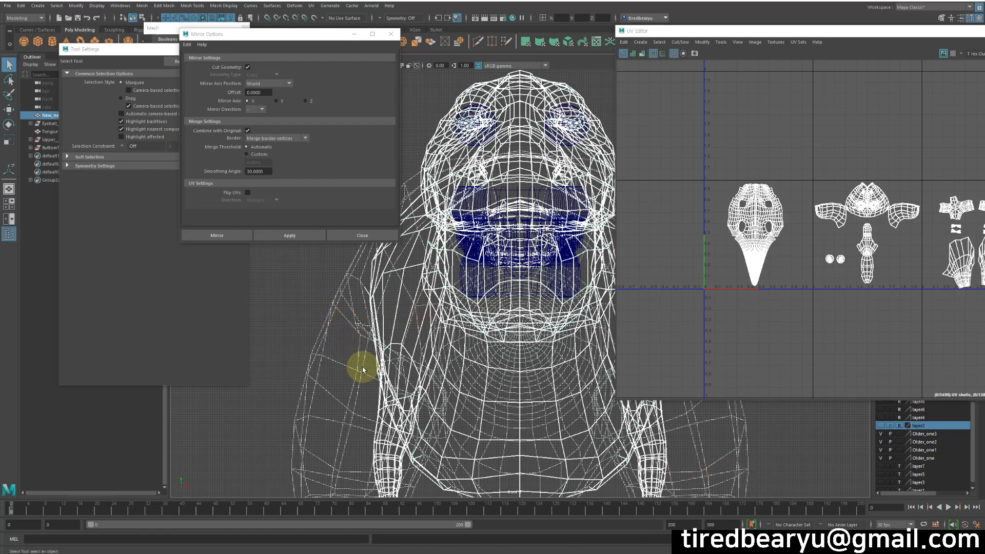
{"action": "left_click", "coordinate": [340, 383]}
{"action": "left_click", "coordinate": [327, 403]}
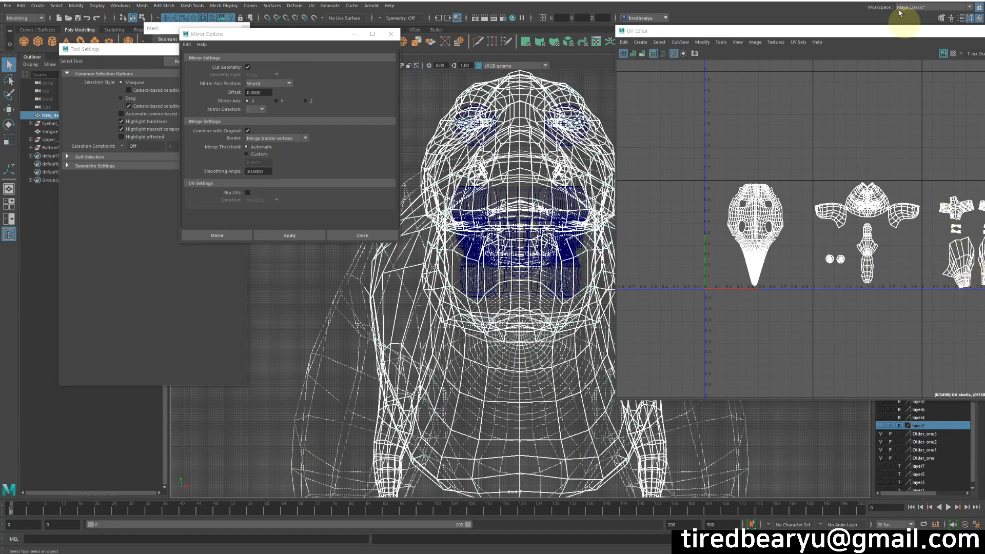
{"action": "left_click_drag", "start_coordinate": [876, 34], "coordinate": [745, 18]}
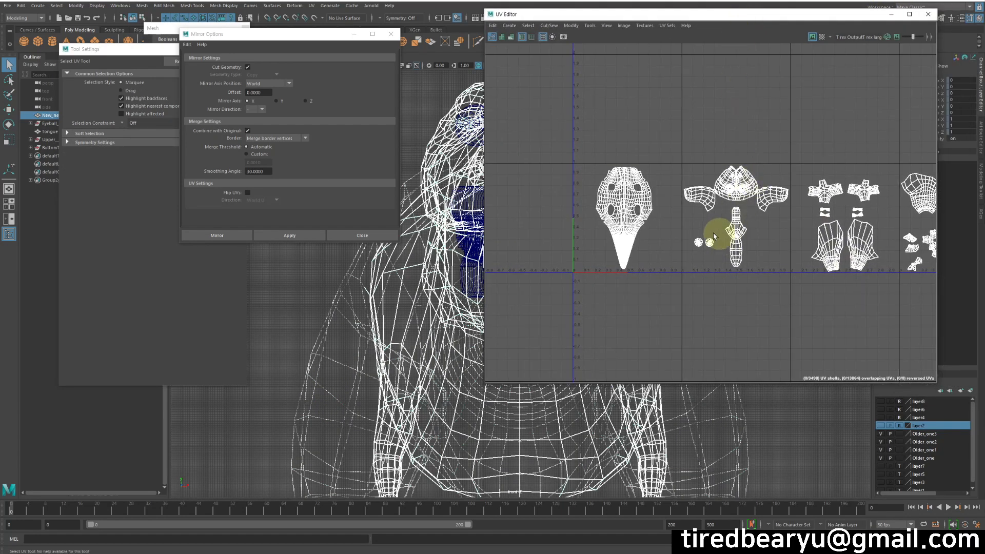
{"action": "left_click", "coordinate": [310, 355]}
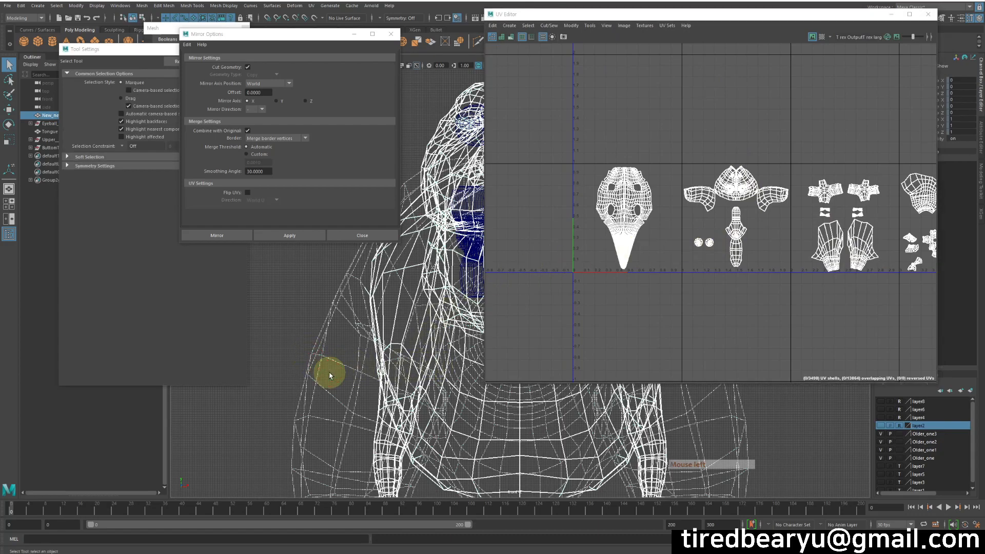
{"action": "middle_click_drag", "start_coordinate": [806, 248], "coordinate": [718, 244], "text": "alt"}
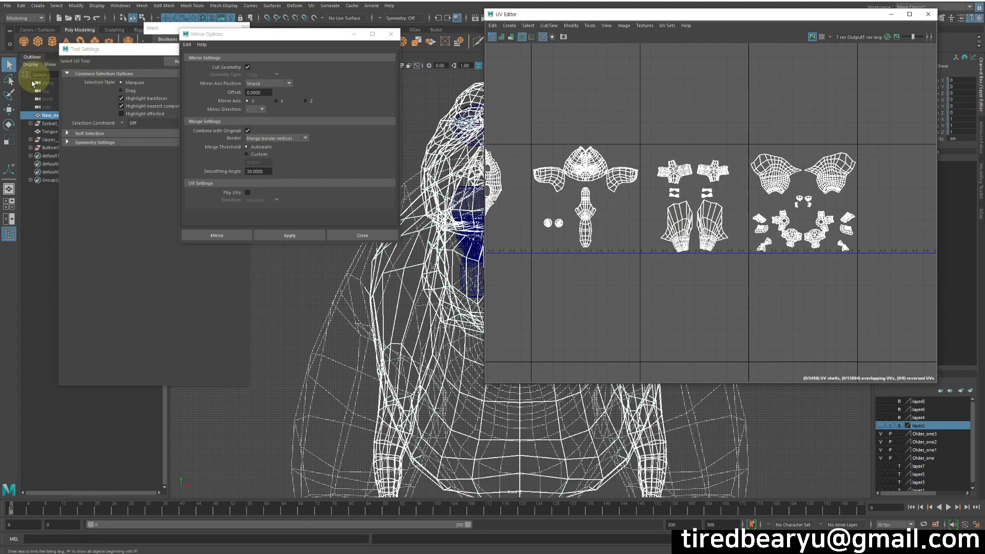
Duplicate New_new_model as a UV backup and move the Tool Settings window clear of the Outliner.
{"action": "left_click", "coordinate": [42, 113]}
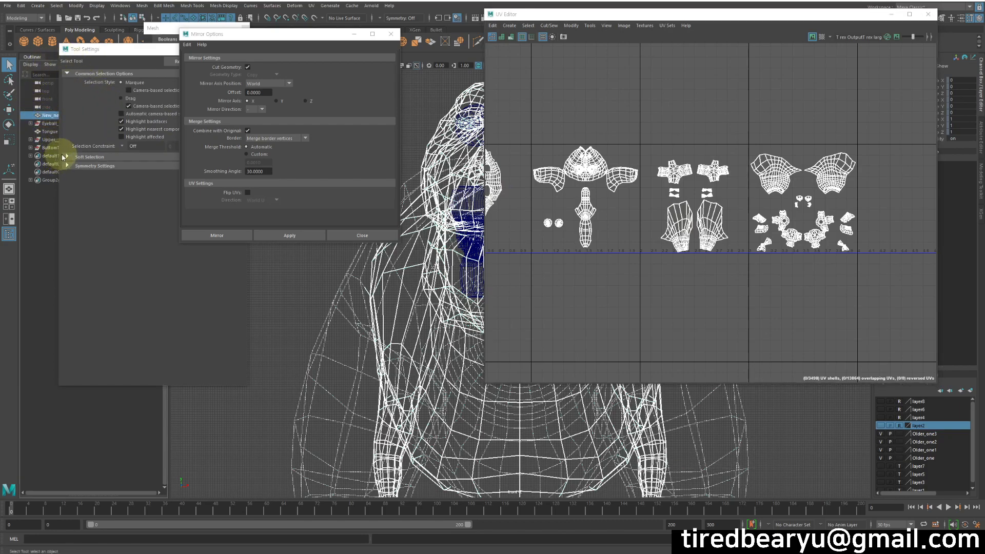
{"action": "key", "text": "ctrl+d"}
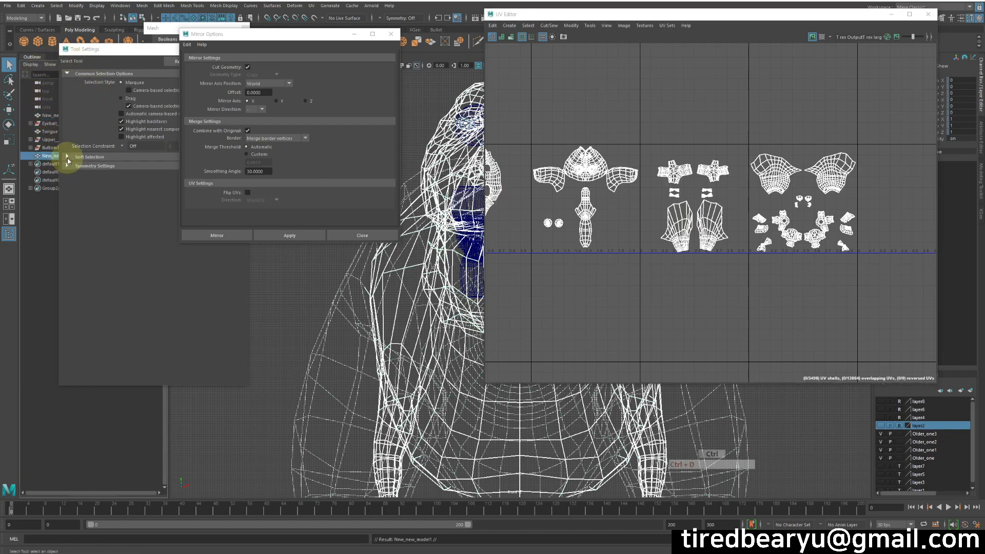
{"action": "left_click", "coordinate": [45, 117]}
{"action": "left_click_drag", "start_coordinate": [104, 48], "coordinate": [98, 255]}
{"action": "left_click", "coordinate": [73, 156]}
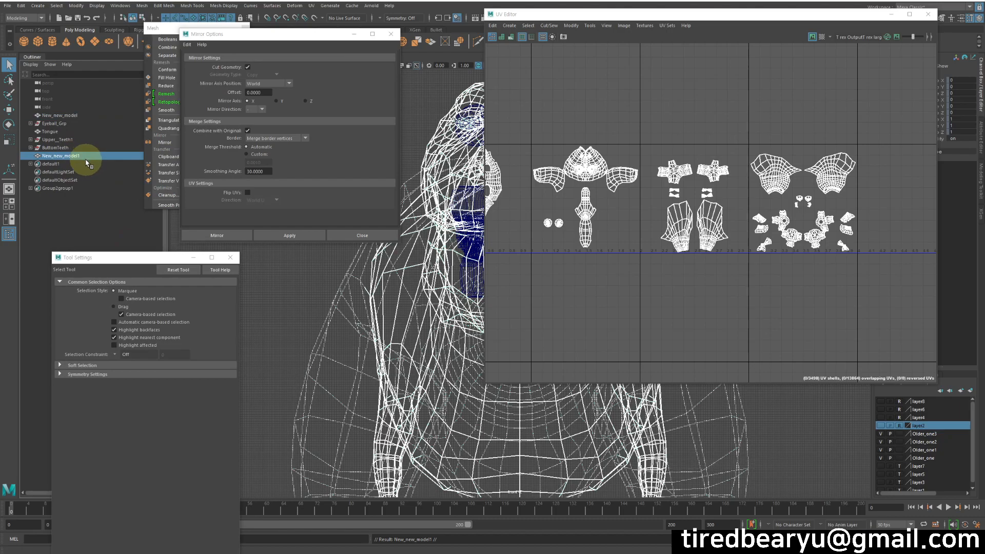
Try mirroring the original New_new_model across world X, inspect its UV shells across the tiles, and undo the mirror.
{"action": "left_click", "coordinate": [78, 117]}
{"action": "left_click", "coordinate": [292, 236]}
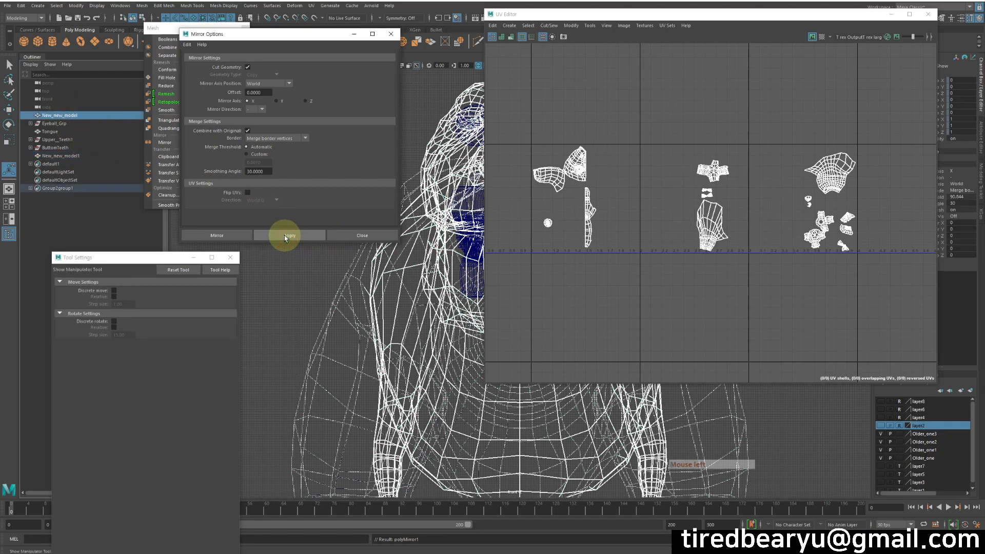
{"action": "middle_click_drag", "start_coordinate": [672, 291], "coordinate": [793, 277], "text": "alt"}
{"action": "right_click_drag", "start_coordinate": [794, 277], "coordinate": [620, 219], "text": "alt"}
{"action": "middle_click_drag", "start_coordinate": [653, 220], "coordinate": [625, 215], "text": "alt"}
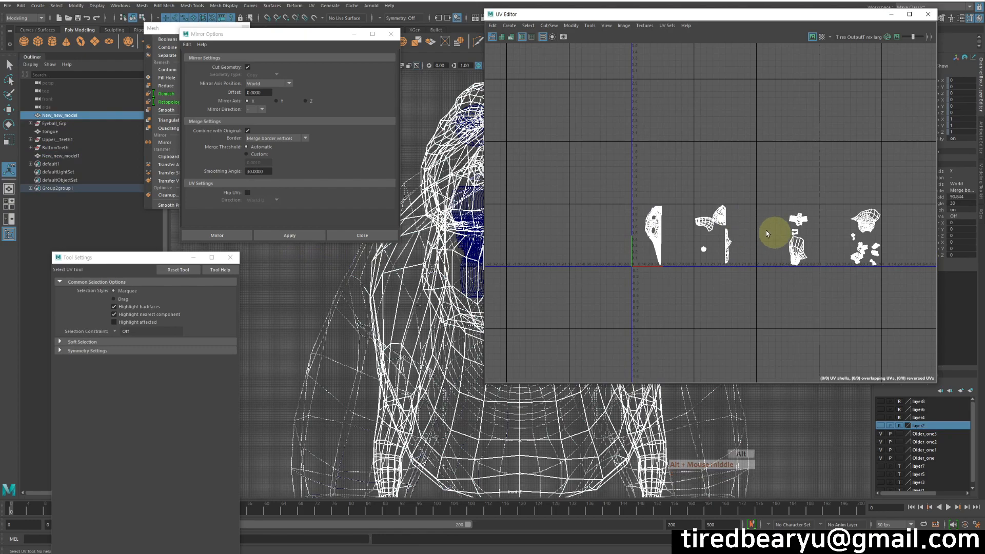
{"action": "key", "text": "ctrl+z"}
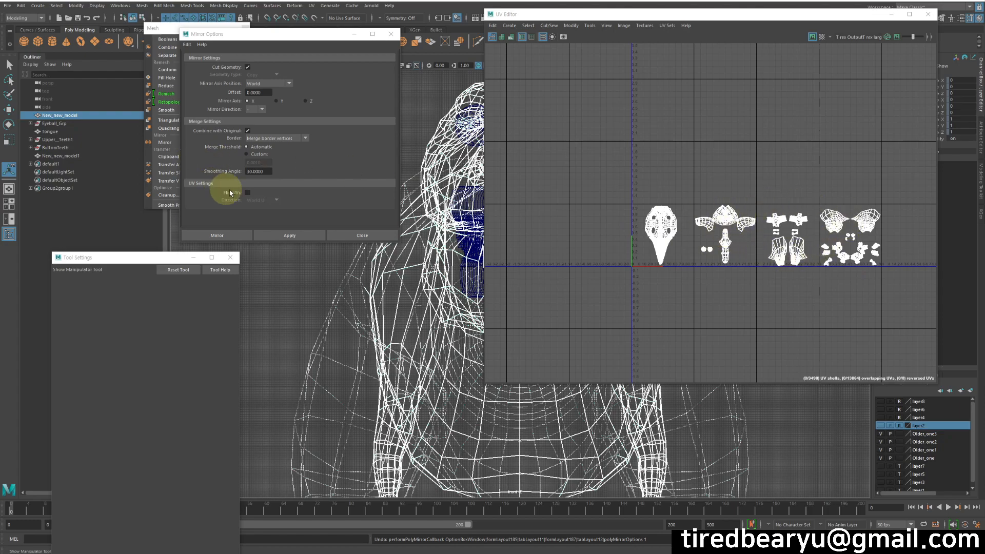
Mirror New_new_model across the world X axis with Cut Geometry on, combining with the original and merging border vertices.
{"action": "left_click", "coordinate": [288, 234]}
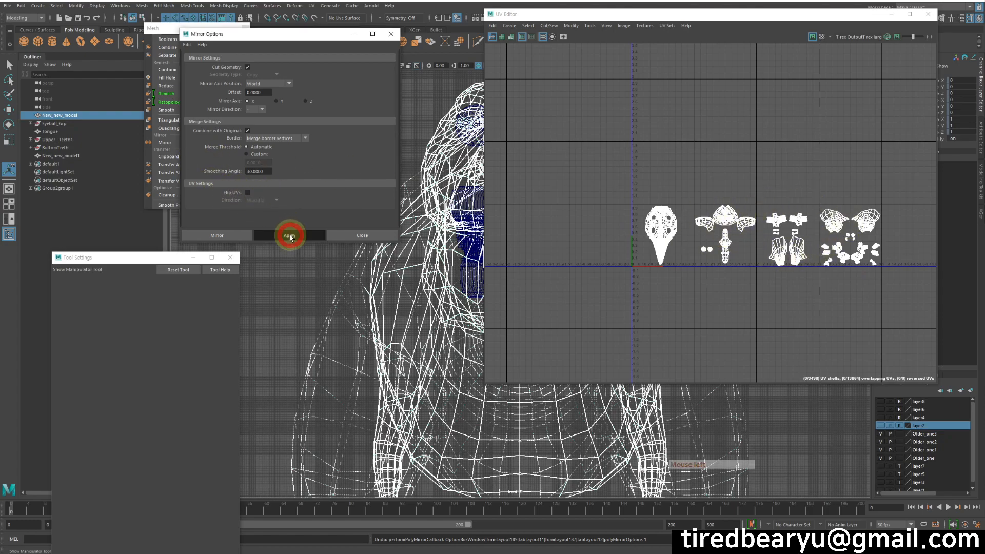
{"action": "scroll", "coordinate": [659, 292], "scroll_direction": "up", "scroll_amount": 2}
{"action": "middle_click_drag", "start_coordinate": [747, 249], "coordinate": [716, 216], "text": "alt"}
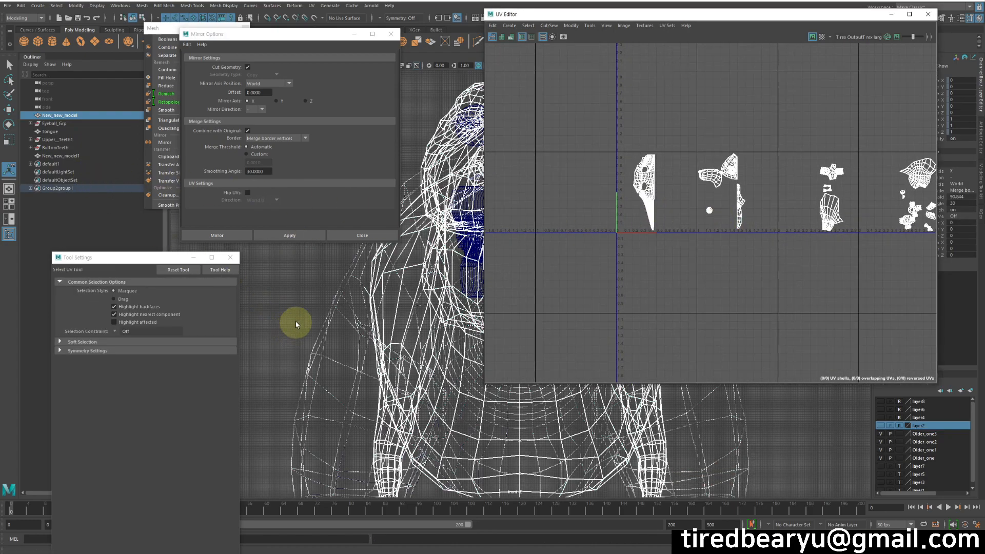
{"action": "left_click", "coordinate": [290, 286]}
Transfer all UV sets from the duplicate New_new_model1 to New_new_model, using World sample space and Closest to point.
{"action": "left_click", "coordinate": [79, 156]}
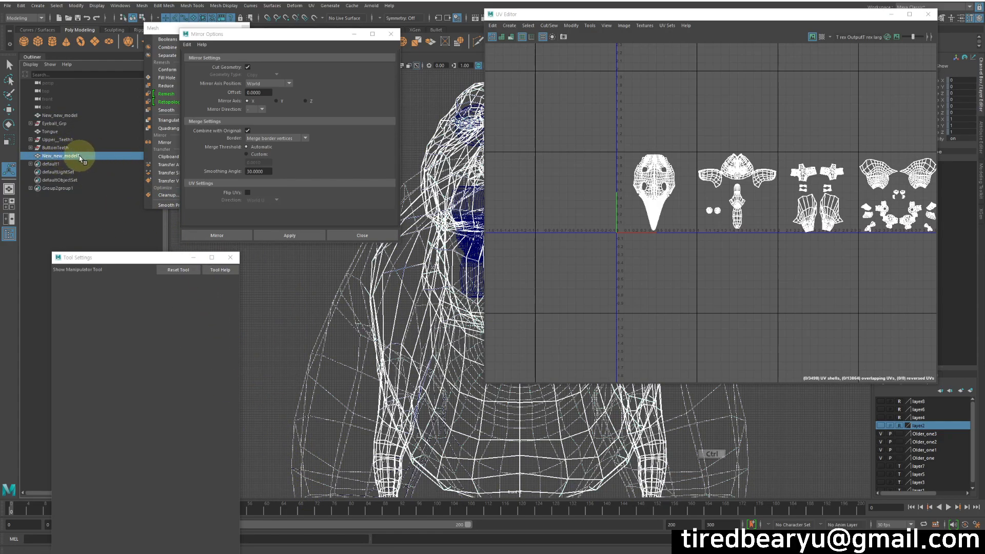
{"action": "left_click", "coordinate": [64, 116], "text": "ctrl"}
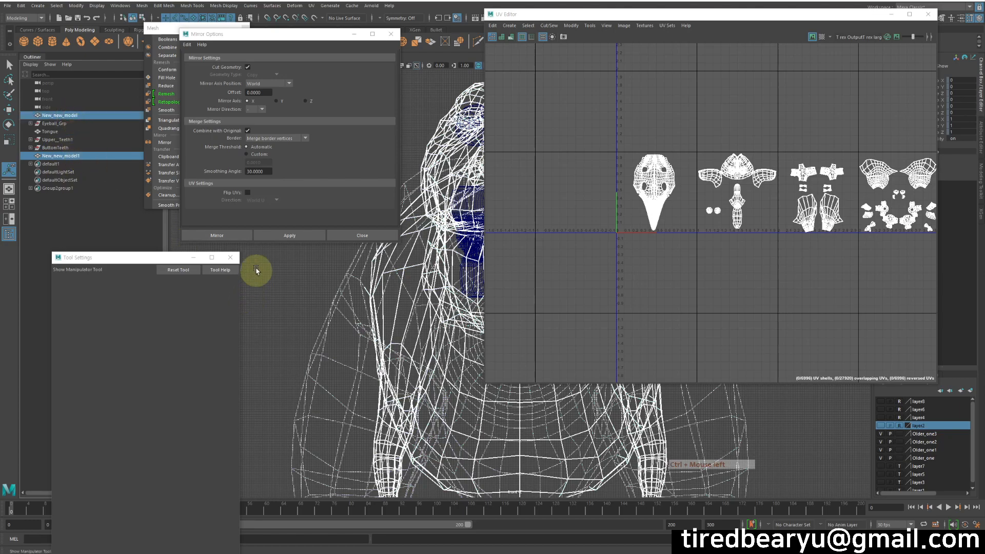
{"action": "left_click", "coordinate": [143, 6]}
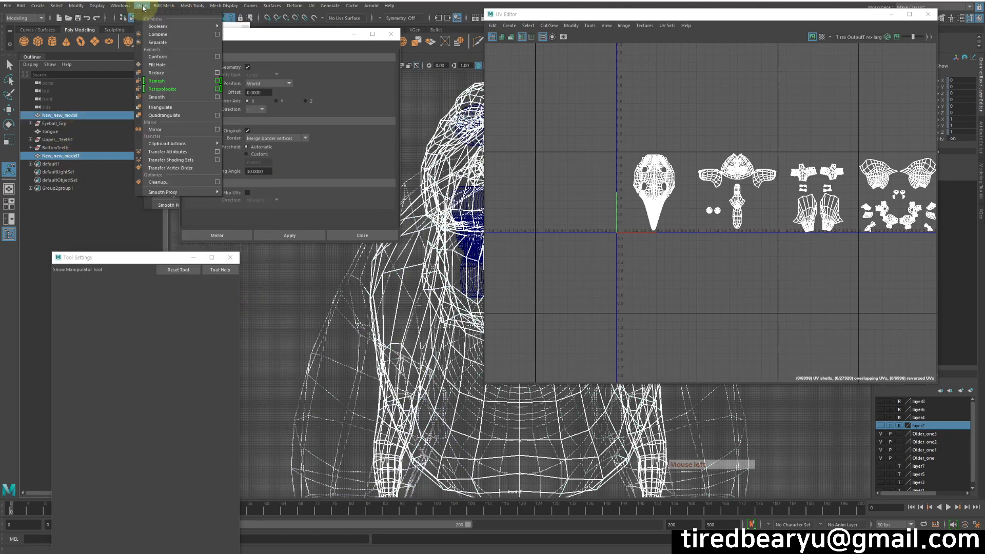
{"action": "left_click", "coordinate": [209, 152]}
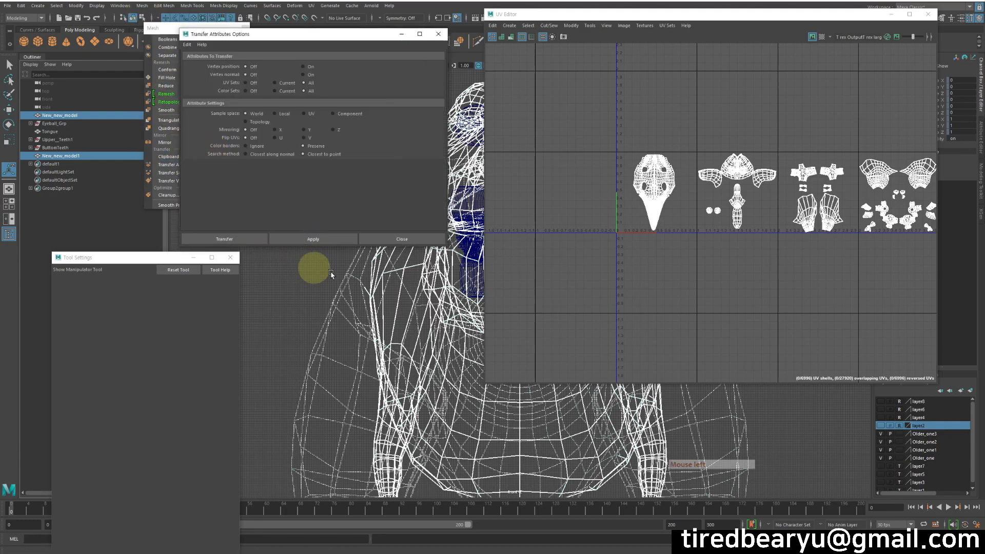
{"action": "left_click_drag", "start_coordinate": [290, 40], "coordinate": [245, 110]}
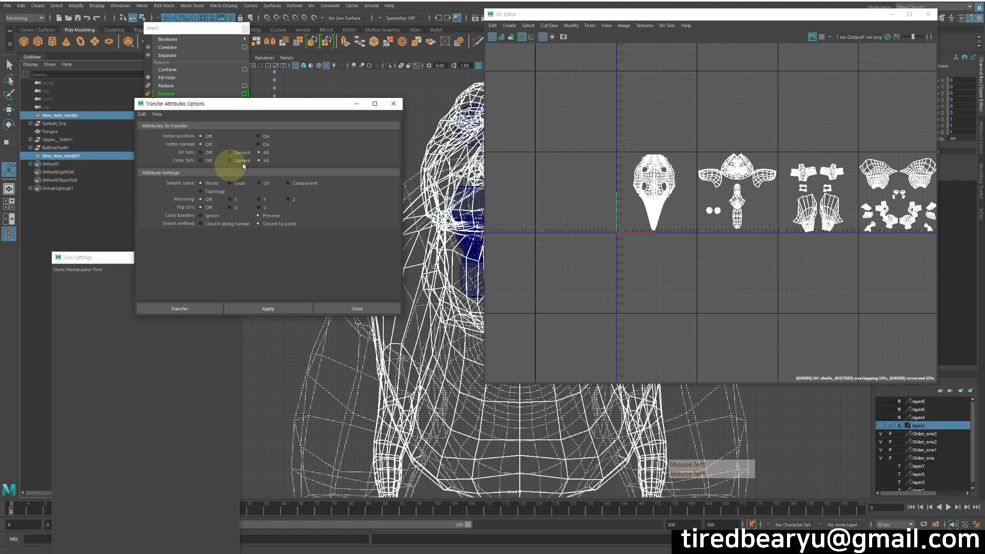
{"action": "left_click_drag", "start_coordinate": [237, 112], "coordinate": [240, 75]}
{"action": "left_click", "coordinate": [271, 271]}
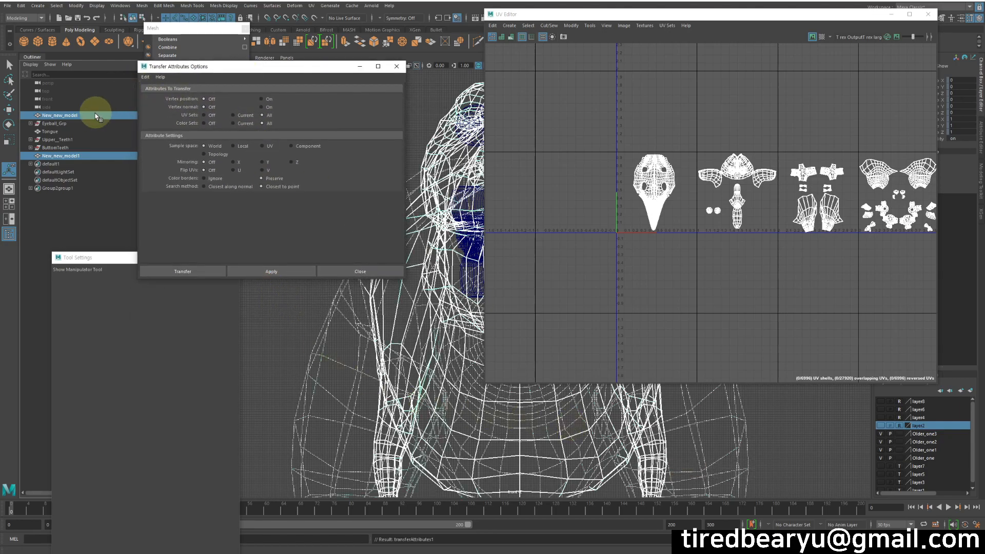
Compare the UV layouts of New_new_model and its duplicate by alternating the selection, looking closely at the head shell.
{"action": "left_click", "coordinate": [77, 155]}
{"action": "left_click", "coordinate": [74, 116]}
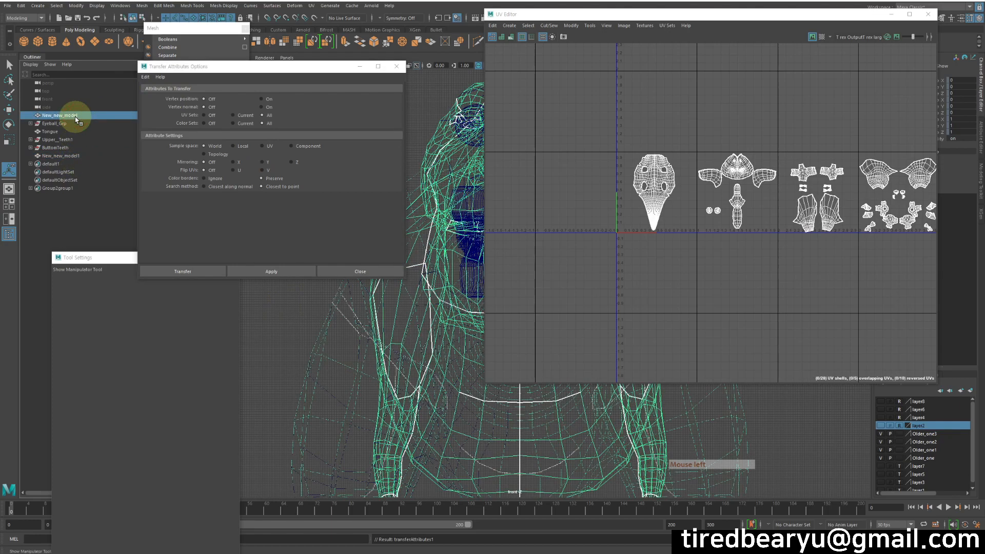
{"action": "key", "text": "z"}
{"action": "left_click", "coordinate": [77, 115]}
{"action": "key", "text": "z"}
{"action": "left_click", "coordinate": [76, 115]}
{"action": "key", "text": "z"}
{"action": "left_click", "coordinate": [76, 115]}
{"action": "key", "text": "z"}
{"action": "left_click", "coordinate": [76, 116]}
{"action": "key", "text": "z"}
{"action": "left_click", "coordinate": [76, 116]}
{"action": "key", "text": "z"}
{"action": "left_click", "coordinate": [76, 116]}
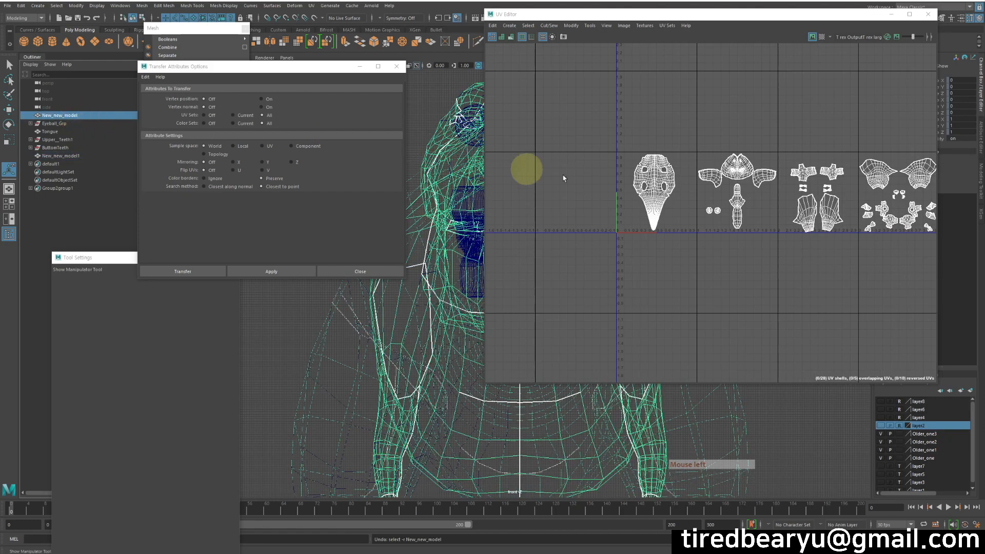
{"action": "middle_click_drag", "start_coordinate": [497, 160], "coordinate": [493, 178], "text": "alt"}
{"action": "left_click_drag", "start_coordinate": [611, 159], "coordinate": [697, 250], "text": "ctrl+alt"}
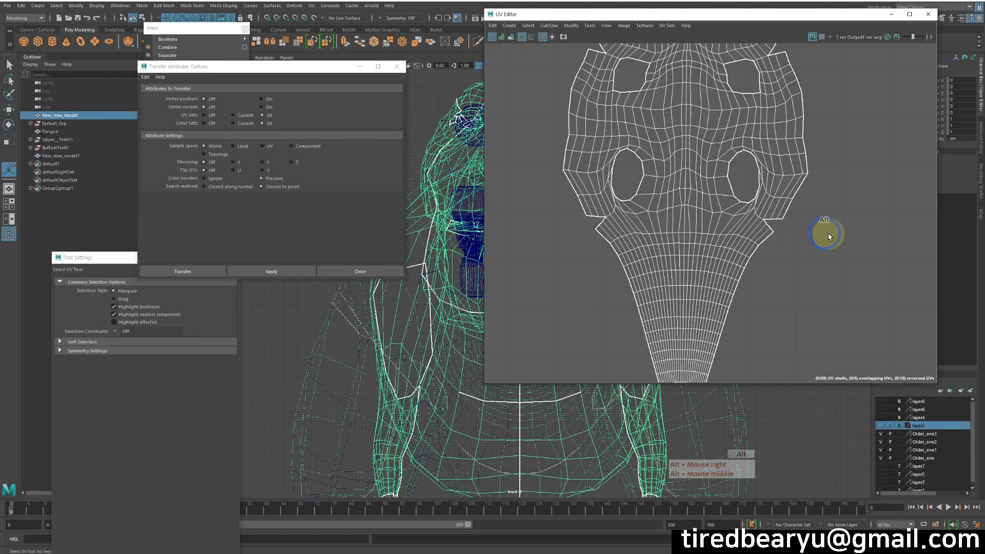
Test whether the head UVs of New_new_model1 are connected by moving one shell slightly, and undo the move.
{"action": "left_click", "coordinate": [92, 158]}
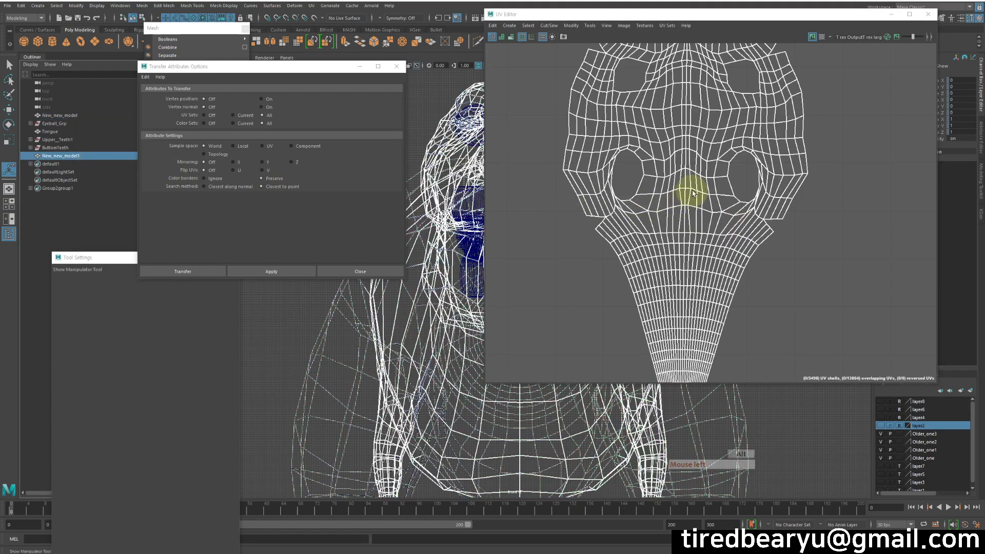
{"action": "right_click", "coordinate": [675, 204]}
{"action": "mouse_move", "coordinate": [675, 204]}
{"action": "right_mouse_down"}
{"action": "mouse_move", "coordinate": [676, 221]}
{"action": "mouse_move", "coordinate": [680, 193]}
{"action": "mouse_move", "coordinate": [690, 192]}
{"action": "right_mouse_up"}
{"action": "middle_click_drag", "start_coordinate": [696, 209], "coordinate": [713, 216]}
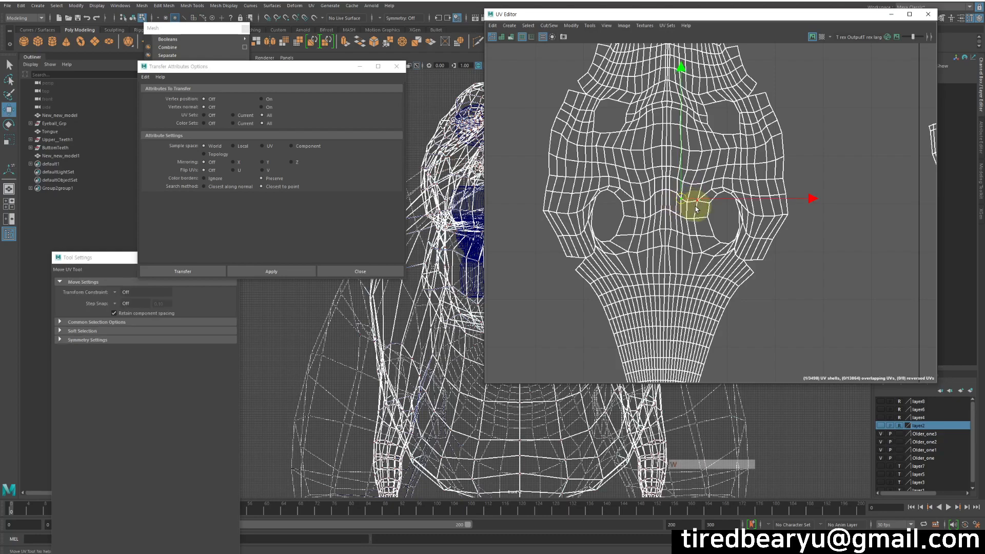
{"action": "key", "text": "ctrl+z"}
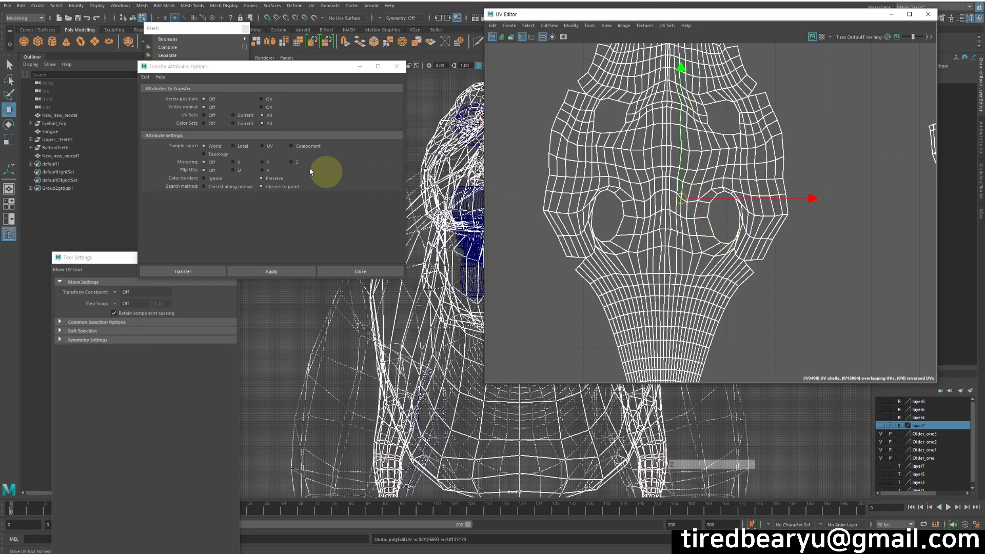
Inspect the transferred UV shells of New_new_model across all the tiles and compare them with the layout of New_new_model1.
{"action": "left_click", "coordinate": [71, 116]}
{"action": "scroll", "coordinate": [769, 179], "scroll_direction": "down", "scroll_amount": 3}
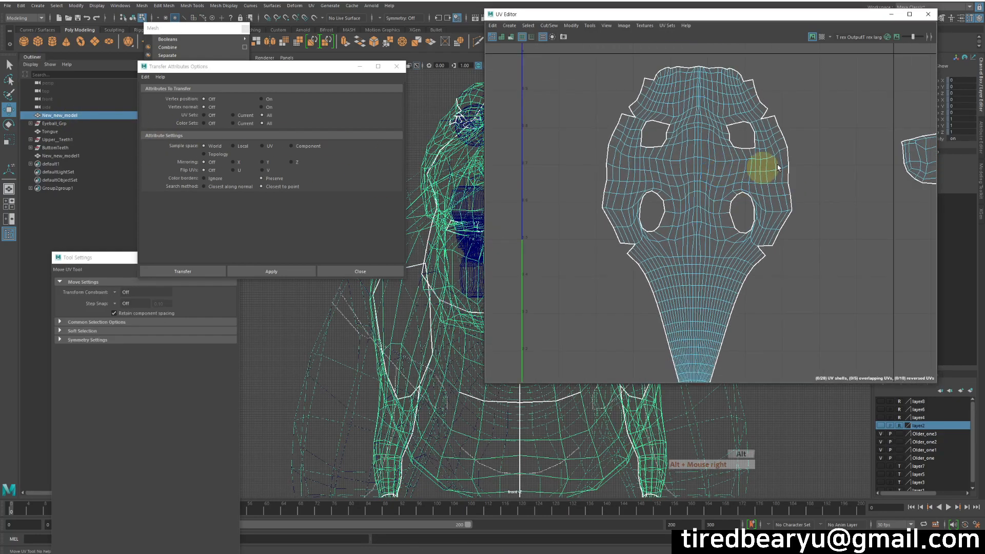
{"action": "right_click_drag", "start_coordinate": [739, 187], "coordinate": [691, 193], "text": "alt"}
{"action": "middle_click_drag", "start_coordinate": [690, 193], "coordinate": [664, 193], "text": "alt"}
{"action": "middle_click_drag", "start_coordinate": [820, 192], "coordinate": [664, 199], "text": "alt"}
{"action": "right_click_drag", "start_coordinate": [740, 200], "coordinate": [659, 195], "text": "alt"}
{"action": "middle_click_drag", "start_coordinate": [718, 192], "coordinate": [654, 215], "text": "alt"}
{"action": "right_click_drag", "start_coordinate": [654, 216], "coordinate": [774, 165], "text": "alt"}
{"action": "mouse_move", "coordinate": [773, 164]}
{"action": "middle_mouse_down", "text": "alt"}
{"action": "mouse_move", "coordinate": [836, 212]}
{"action": "mouse_move", "coordinate": [785, 180]}
{"action": "middle_mouse_up", "text": "alt"}
{"action": "right_click_drag", "start_coordinate": [785, 180], "coordinate": [899, 204], "text": "alt"}
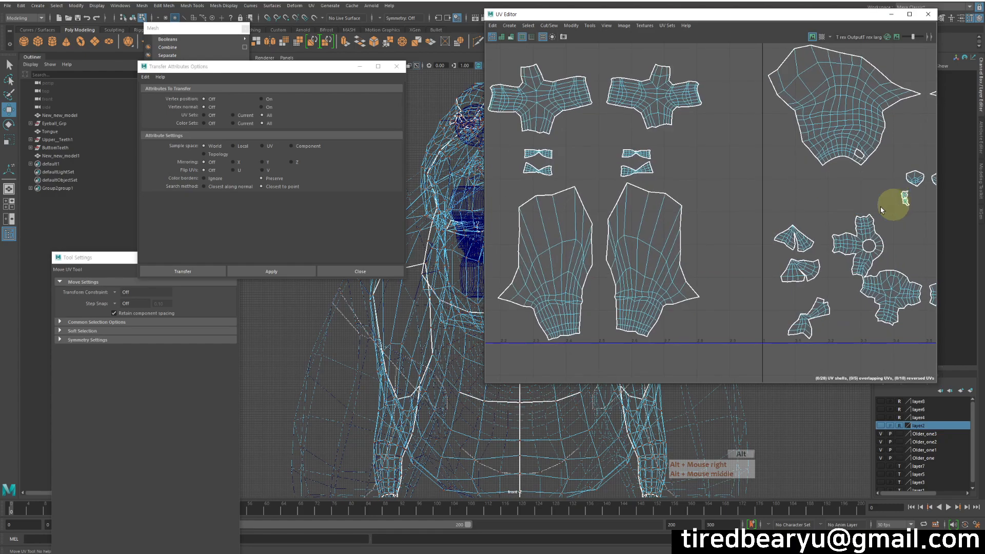
{"action": "right_click_drag", "start_coordinate": [831, 207], "coordinate": [648, 180], "text": "alt"}
{"action": "middle_click_drag", "start_coordinate": [648, 180], "coordinate": [795, 153], "text": "alt"}
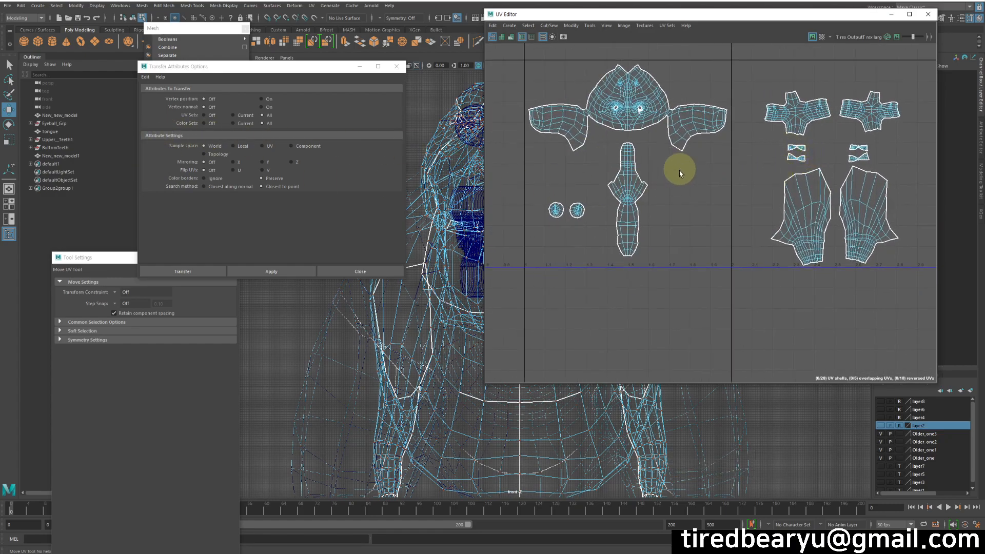
{"action": "middle_click_drag", "start_coordinate": [679, 169], "coordinate": [877, 235], "text": "alt"}
{"action": "middle_click_drag", "start_coordinate": [603, 220], "coordinate": [626, 220], "text": "alt"}
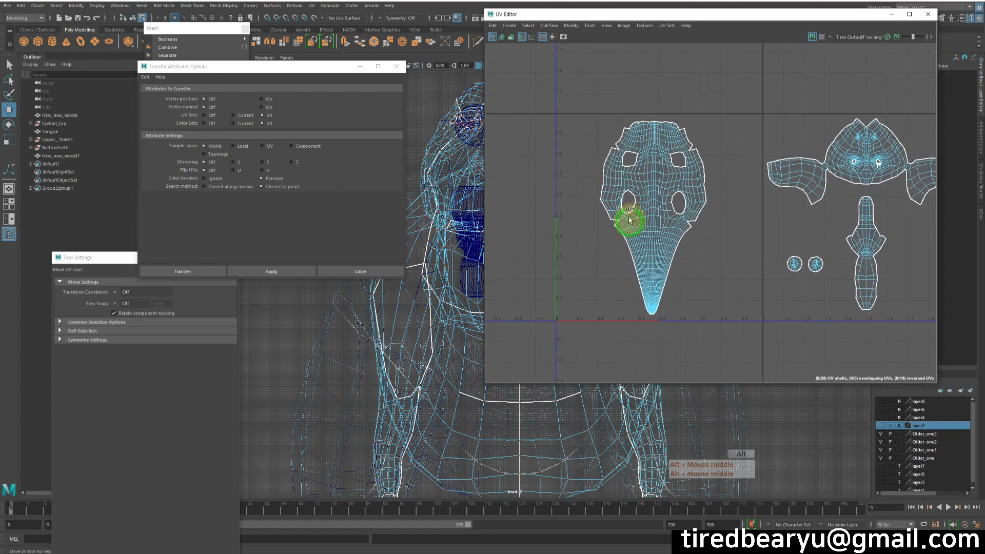
{"action": "left_click", "coordinate": [62, 156]}
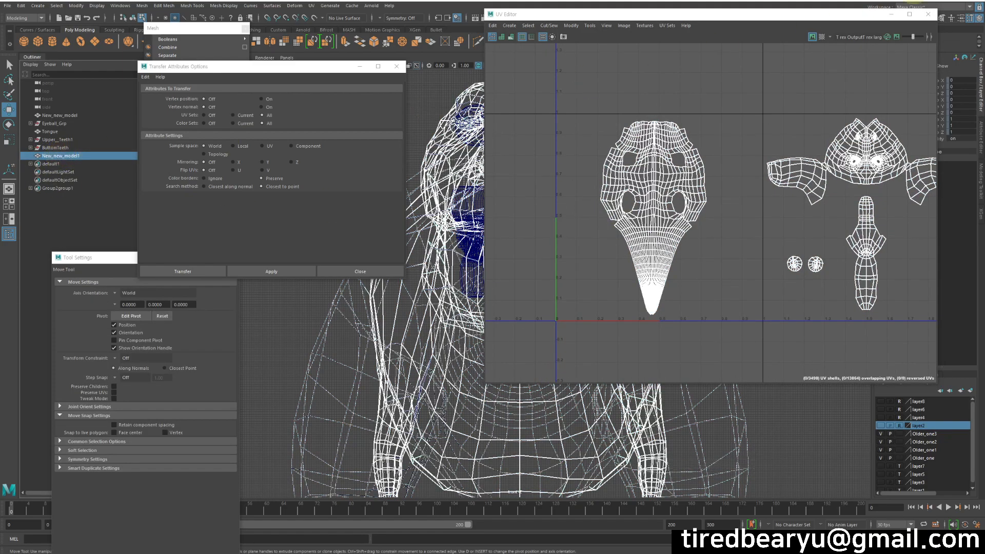
Close the UV Editor and bring the T-rex's head close up in the perspective view.
{"action": "left_click_drag", "start_coordinate": [733, 18], "coordinate": [348, 185]}
{"action": "left_click", "coordinate": [549, 180]}
{"action": "right_click_drag", "start_coordinate": [587, 163], "coordinate": [527, 156], "text": "alt"}
{"action": "right_click_drag", "start_coordinate": [829, 197], "coordinate": [547, 180], "text": "alt"}
{"action": "key", "text": "space"}
{"action": "key", "text": "space"}
{"action": "left_click_drag", "start_coordinate": [733, 185], "coordinate": [685, 190], "text": "alt"}
{"action": "right_click_drag", "start_coordinate": [684, 191], "coordinate": [797, 228], "text": "alt"}
{"action": "left_click_drag", "start_coordinate": [739, 256], "coordinate": [793, 257], "text": "alt"}
{"action": "right_click_drag", "start_coordinate": [729, 255], "coordinate": [818, 253], "text": "alt"}
Compare the construction histories of New_new_model and its duplicate New_new_model1 by selecting each in turn.
{"action": "right_click", "coordinate": [666, 169]}
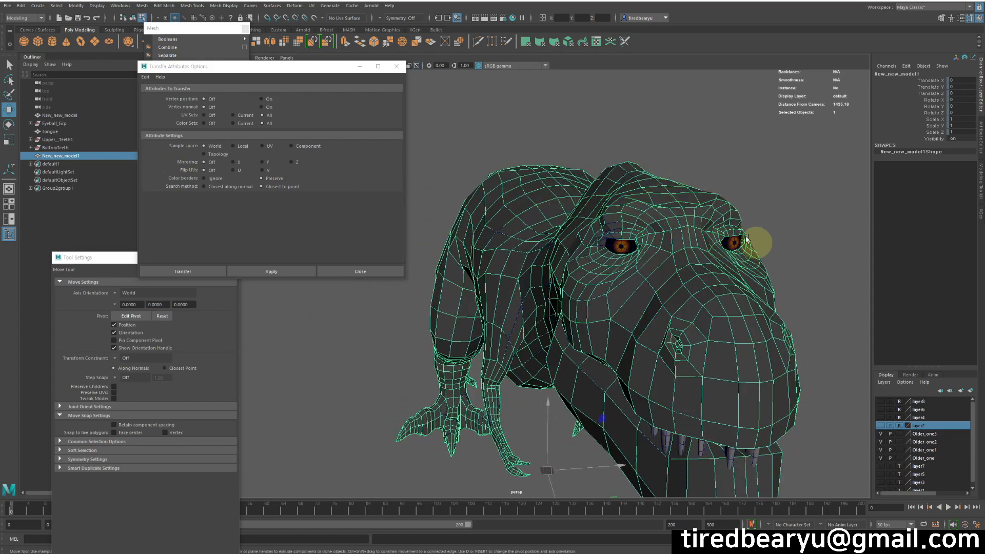
{"action": "left_click", "coordinate": [754, 149]}
{"action": "left_click", "coordinate": [46, 115]}
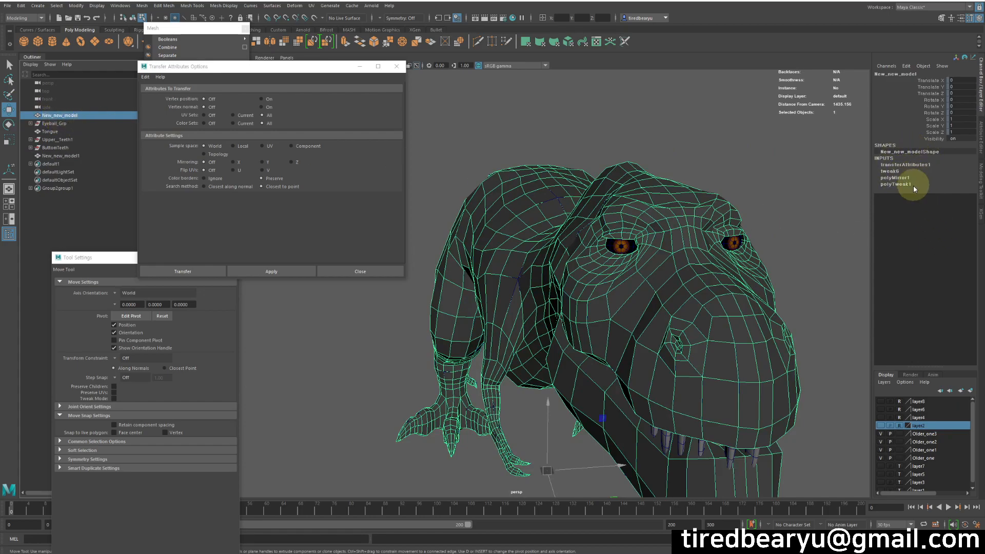
{"action": "left_click", "coordinate": [79, 154]}
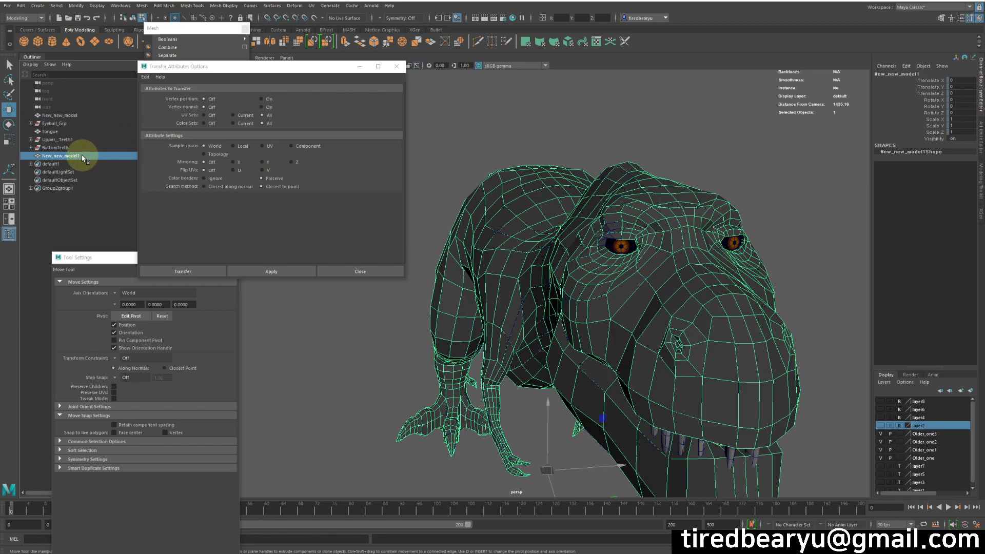
Delete the construction history of New_new_model.
{"action": "left_click", "coordinate": [79, 115]}
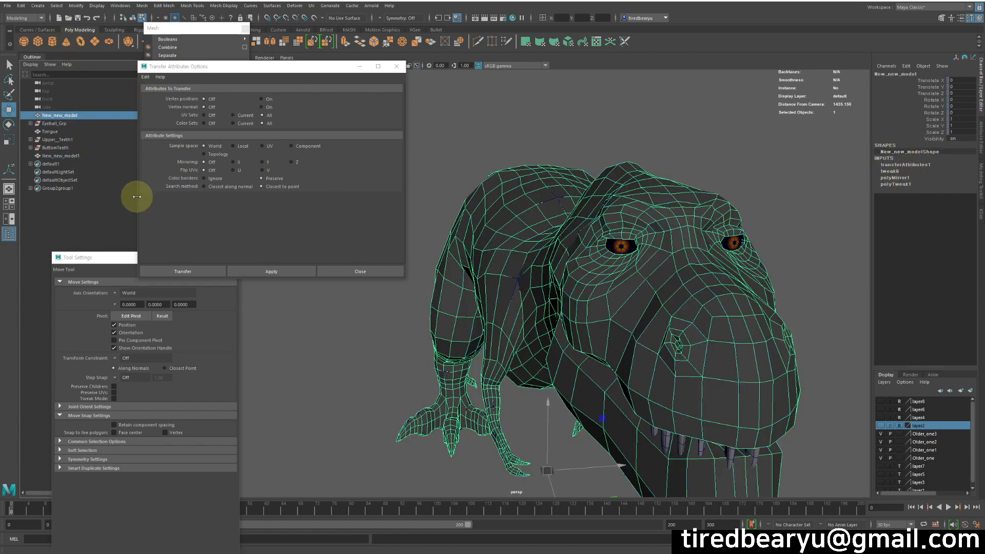
{"action": "left_click", "coordinate": [22, 6]}
{"action": "mouse_move", "coordinate": [62, 101]}
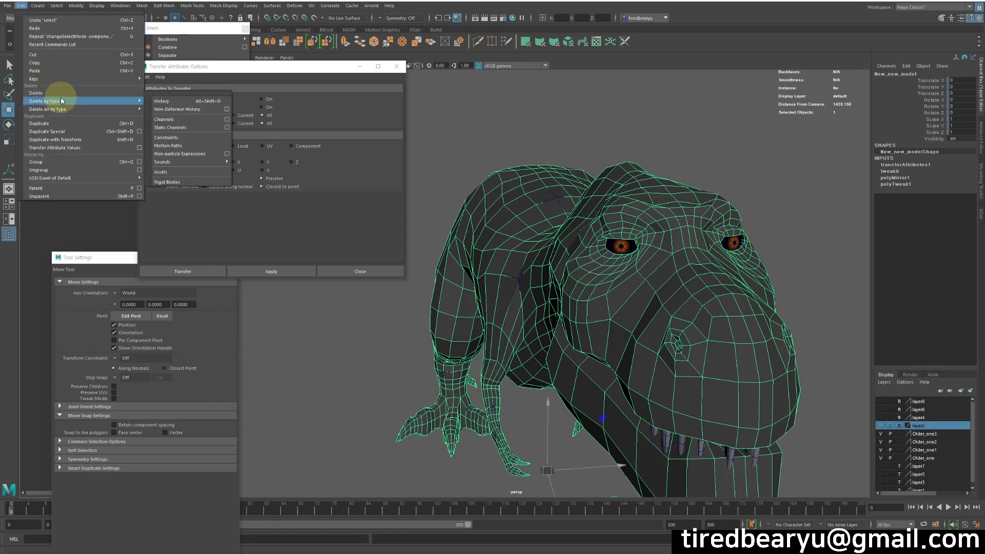
{"action": "left_click", "coordinate": [192, 101]}
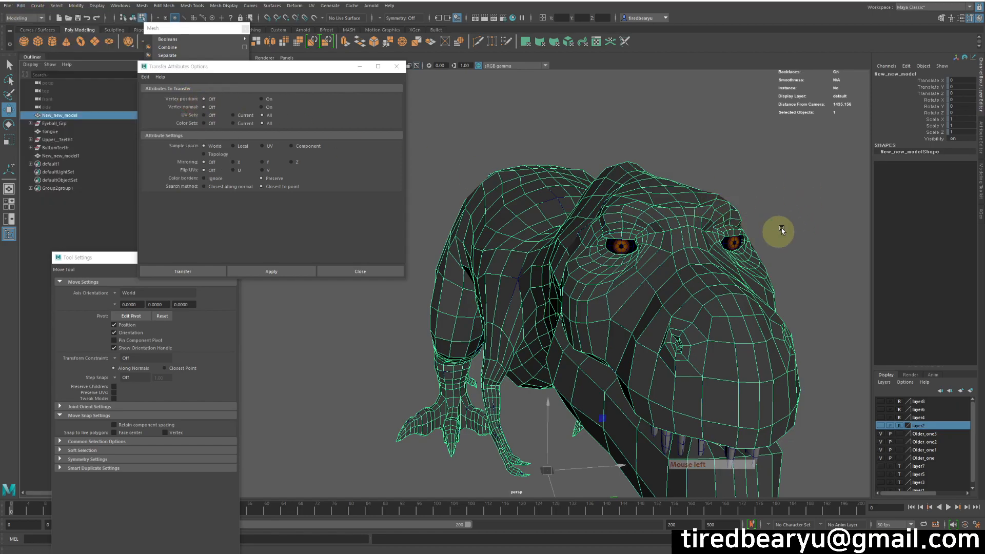
Delete the duplicate mesh New_new_model1.
{"action": "left_click", "coordinate": [75, 156]}
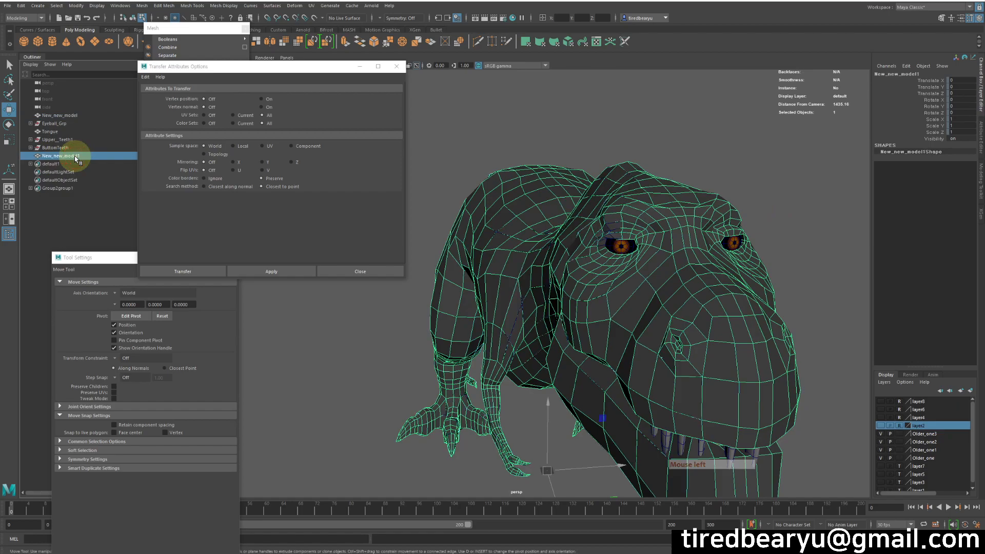
{"action": "key", "text": "Delete"}
{"action": "left_click", "coordinate": [693, 206]}
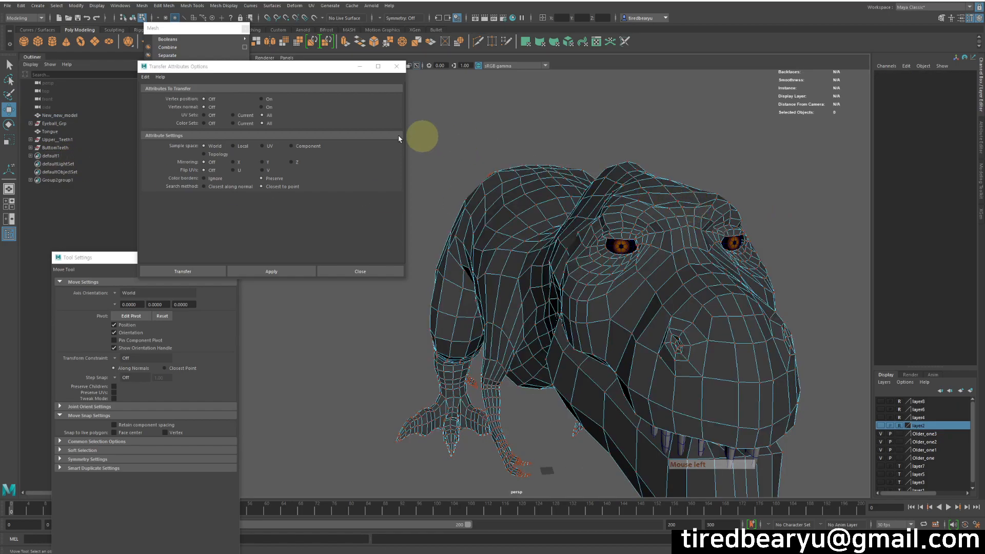
Check the UV layout of New_new_model across the tiles in the UV Editor, and close its windows again.
{"action": "right_click_drag", "start_coordinate": [643, 195], "coordinate": [671, 174]}
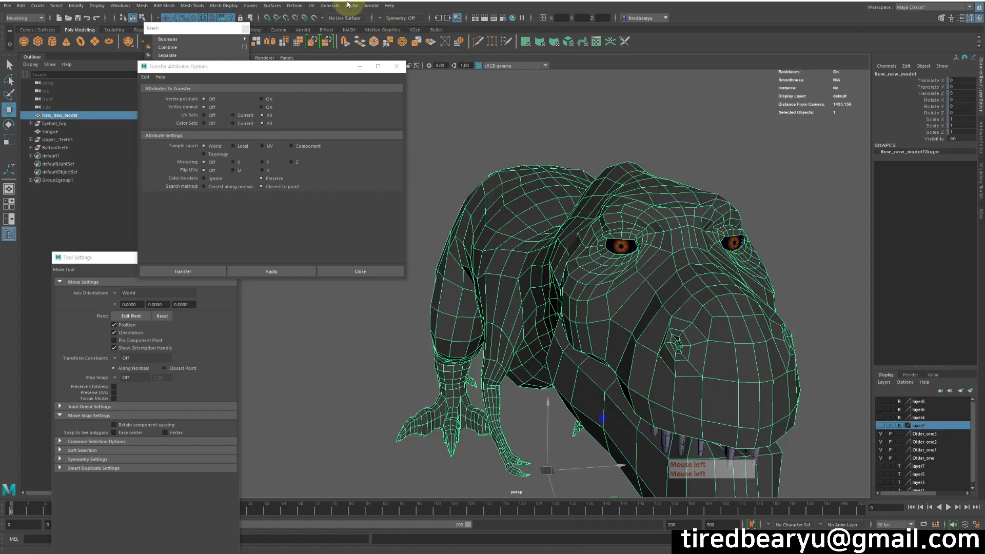
{"action": "left_click", "coordinate": [311, 5]}
{"action": "left_click", "coordinate": [325, 22]}
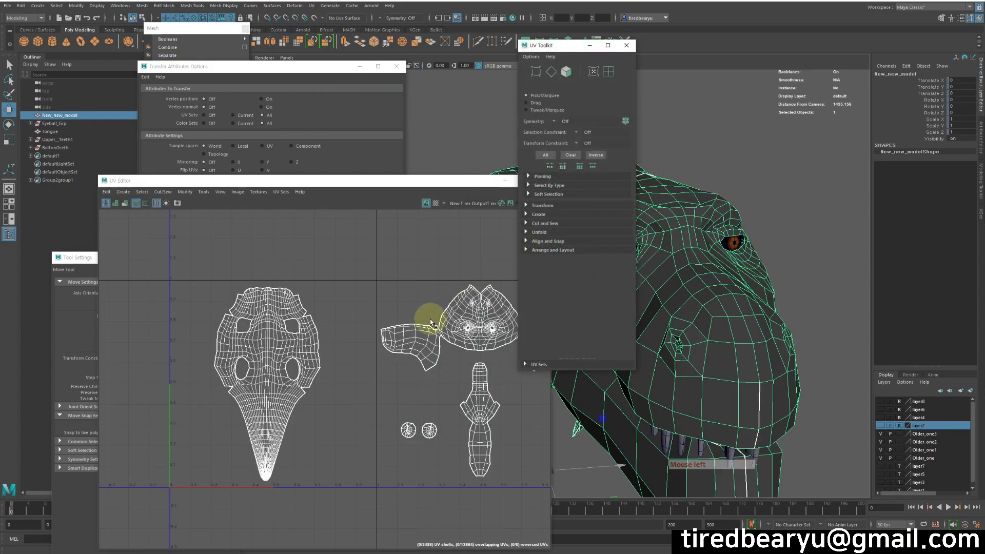
{"action": "right_click_drag", "start_coordinate": [428, 318], "coordinate": [406, 330], "text": "alt"}
{"action": "middle_click_drag", "start_coordinate": [406, 330], "coordinate": [205, 304], "text": "alt"}
{"action": "right_click_drag", "start_coordinate": [205, 304], "coordinate": [384, 303], "text": "alt"}
{"action": "middle_click_drag", "start_coordinate": [384, 303], "coordinate": [391, 330], "text": "alt"}
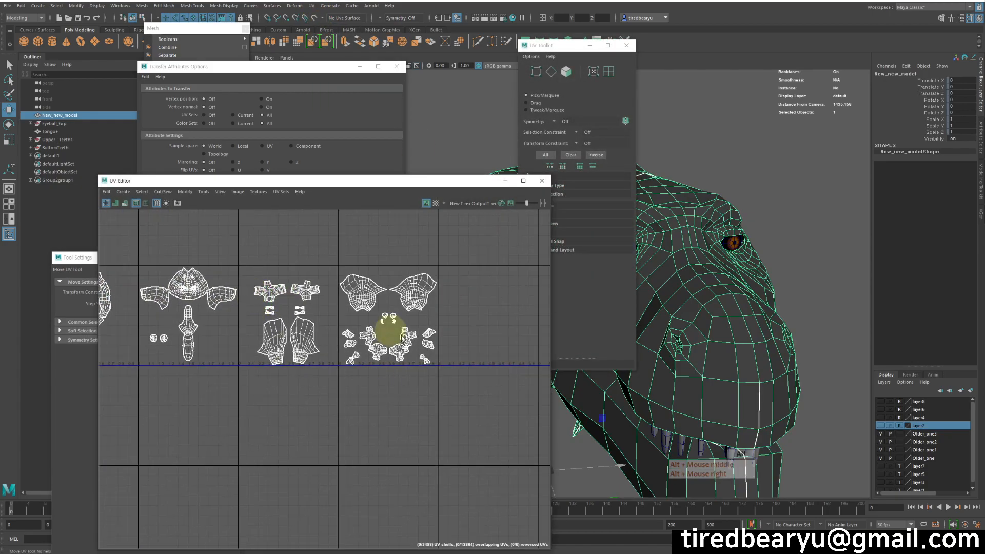
{"action": "left_click", "coordinate": [542, 180]}
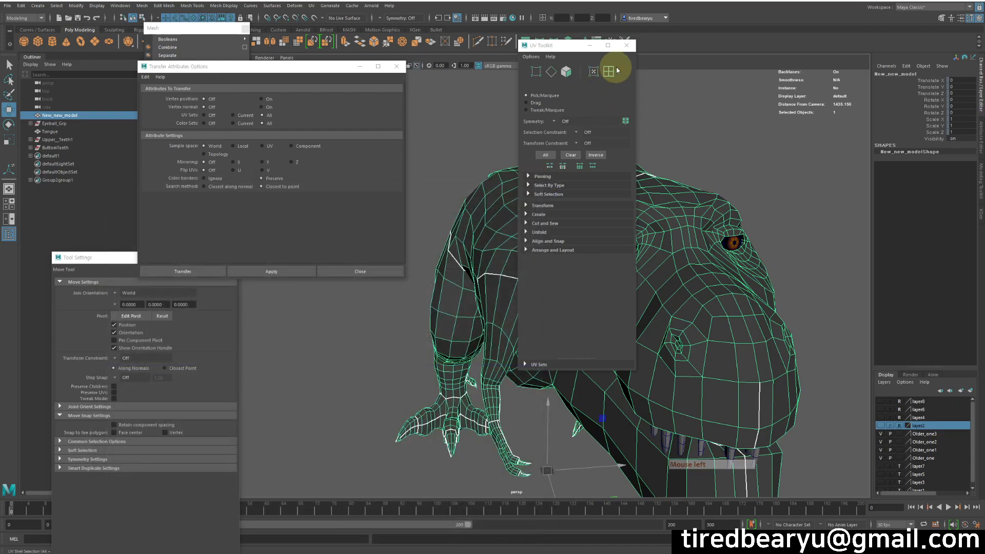
{"action": "left_click", "coordinate": [625, 48]}
Select an edge loop around one eye of the T-rex and set the selection symmetry to Object X.
{"action": "left_click_drag", "start_coordinate": [774, 166], "coordinate": [703, 180], "text": "alt"}
{"action": "right_click_drag", "start_coordinate": [703, 180], "coordinate": [738, 192], "text": "alt"}
{"action": "left_click_drag", "start_coordinate": [677, 193], "coordinate": [717, 200], "text": "alt"}
{"action": "left_click", "coordinate": [607, 193]}
{"action": "right_click", "coordinate": [600, 193]}
{"action": "right_click_drag", "start_coordinate": [599, 193], "coordinate": [599, 167]}
{"action": "double_click", "coordinate": [531, 266]}
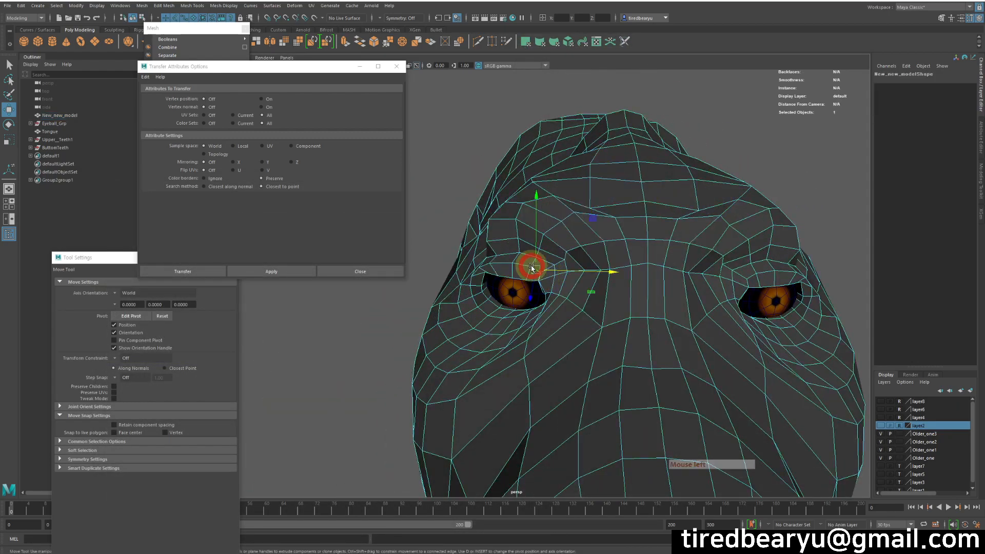
{"action": "left_click", "coordinate": [392, 18]}
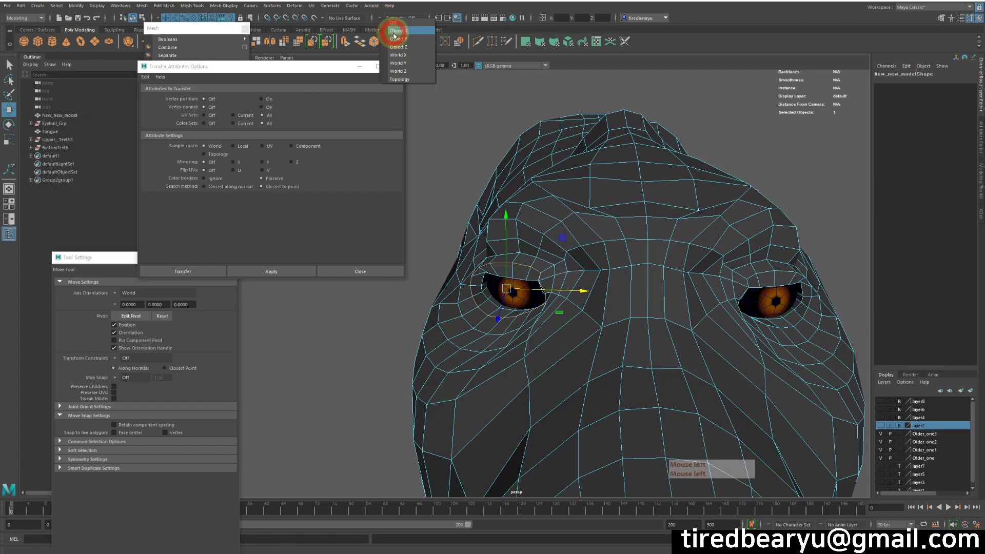
{"action": "left_click", "coordinate": [393, 32]}
Examine both eyes and the top of the head to check the edge selection and the mesh symmetry.
{"action": "right_click_drag", "start_coordinate": [666, 195], "coordinate": [649, 194], "text": "alt"}
{"action": "left_click_drag", "start_coordinate": [649, 194], "coordinate": [626, 209], "text": "alt"}
{"action": "middle_click_drag", "start_coordinate": [626, 209], "coordinate": [736, 246], "text": "alt"}
{"action": "right_click_drag", "start_coordinate": [736, 246], "coordinate": [717, 269], "text": "alt"}
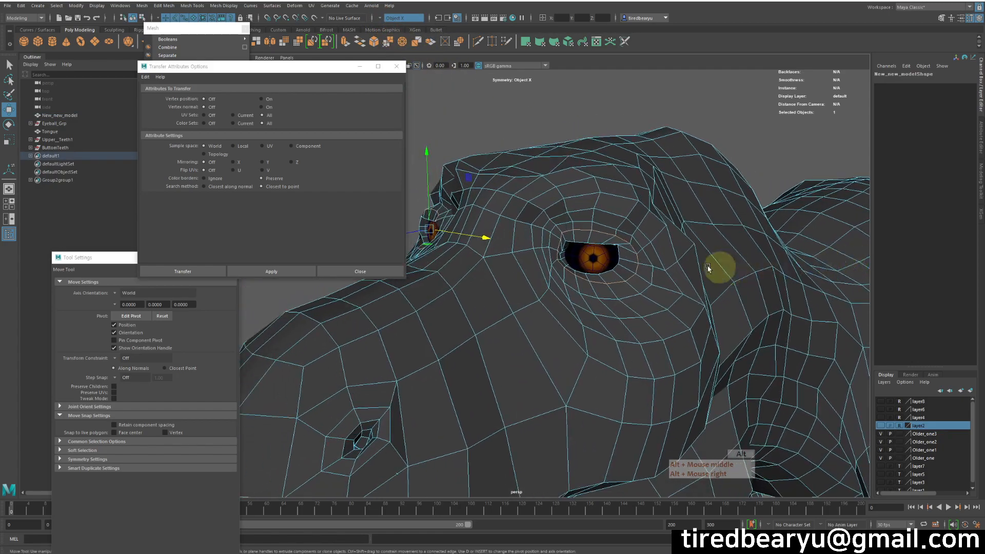
{"action": "left_click_drag", "start_coordinate": [528, 237], "coordinate": [564, 240], "text": "alt"}
{"action": "middle_click_drag", "start_coordinate": [564, 240], "coordinate": [492, 234], "text": "alt"}
{"action": "left_click_drag", "start_coordinate": [634, 254], "coordinate": [633, 262], "text": "alt"}
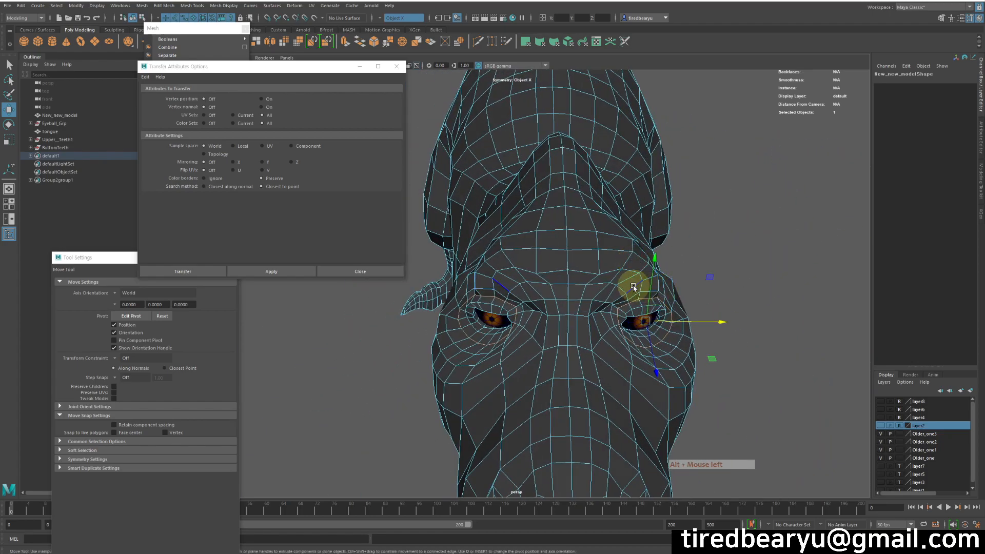
{"action": "left_click_drag", "start_coordinate": [758, 277], "coordinate": [725, 248], "text": "alt"}
{"action": "middle_click_drag", "start_coordinate": [725, 249], "coordinate": [738, 251], "text": "alt"}
{"action": "left_click_drag", "start_coordinate": [739, 251], "coordinate": [653, 217], "text": "alt"}
Return New_new_model to object selection, close the Transfer Attributes options, and show the whole T-rex.
{"action": "right_click_drag", "start_coordinate": [654, 168], "coordinate": [694, 134]}
{"action": "left_click_drag", "start_coordinate": [779, 156], "coordinate": [590, 193], "text": "alt"}
{"action": "left_click", "coordinate": [379, 271]}
{"action": "left_click_drag", "start_coordinate": [523, 279], "coordinate": [543, 233], "text": "alt"}
{"action": "right_click_drag", "start_coordinate": [554, 236], "coordinate": [613, 242], "text": "alt"}
{"action": "middle_click_drag", "start_coordinate": [707, 292], "coordinate": [683, 252], "text": "alt"}
{"action": "right_click_drag", "start_coordinate": [684, 253], "coordinate": [618, 238], "text": "alt"}
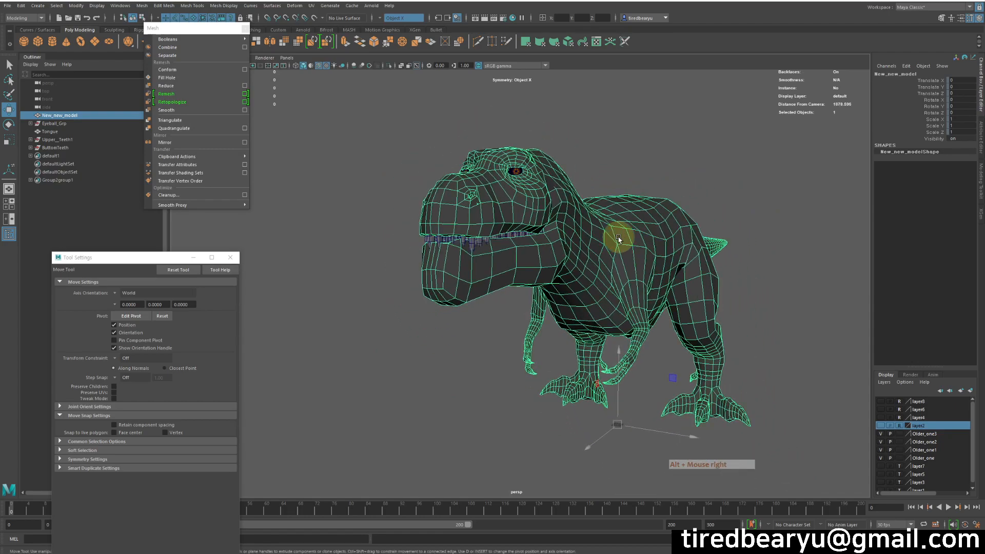